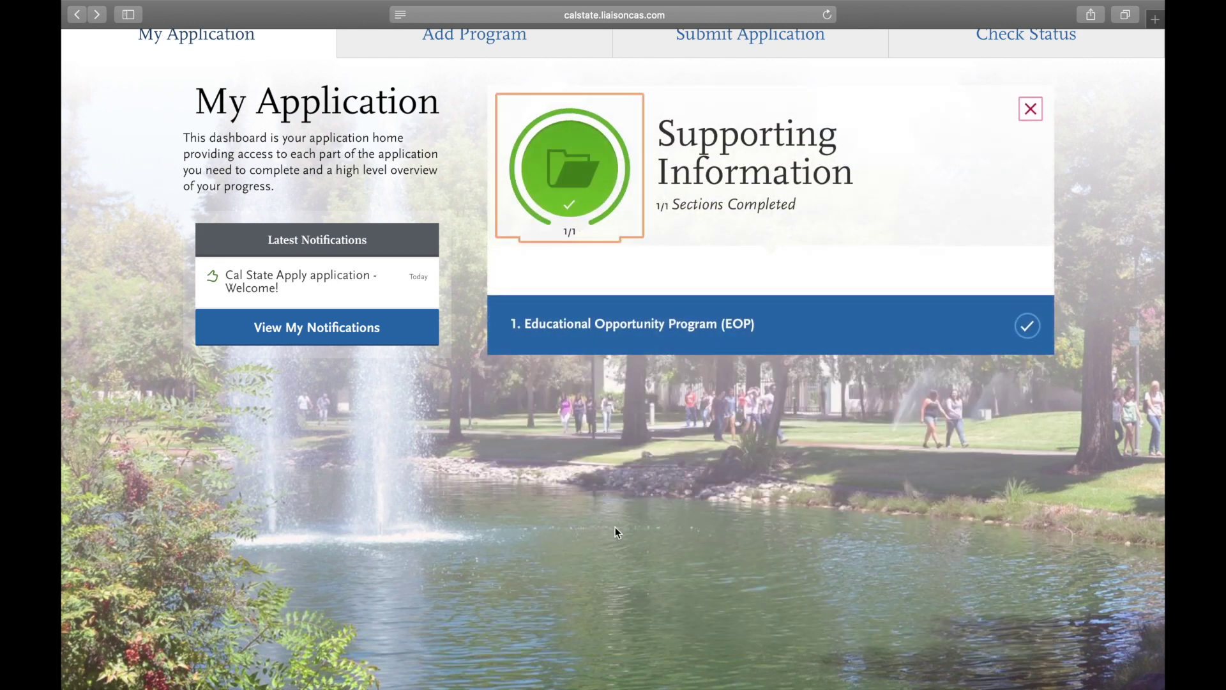
Step: Open the EOP section, choose to apply now, and mark previously attended CSU as Not Applicable
{"action": "left_click", "coordinate": [803, 325]}
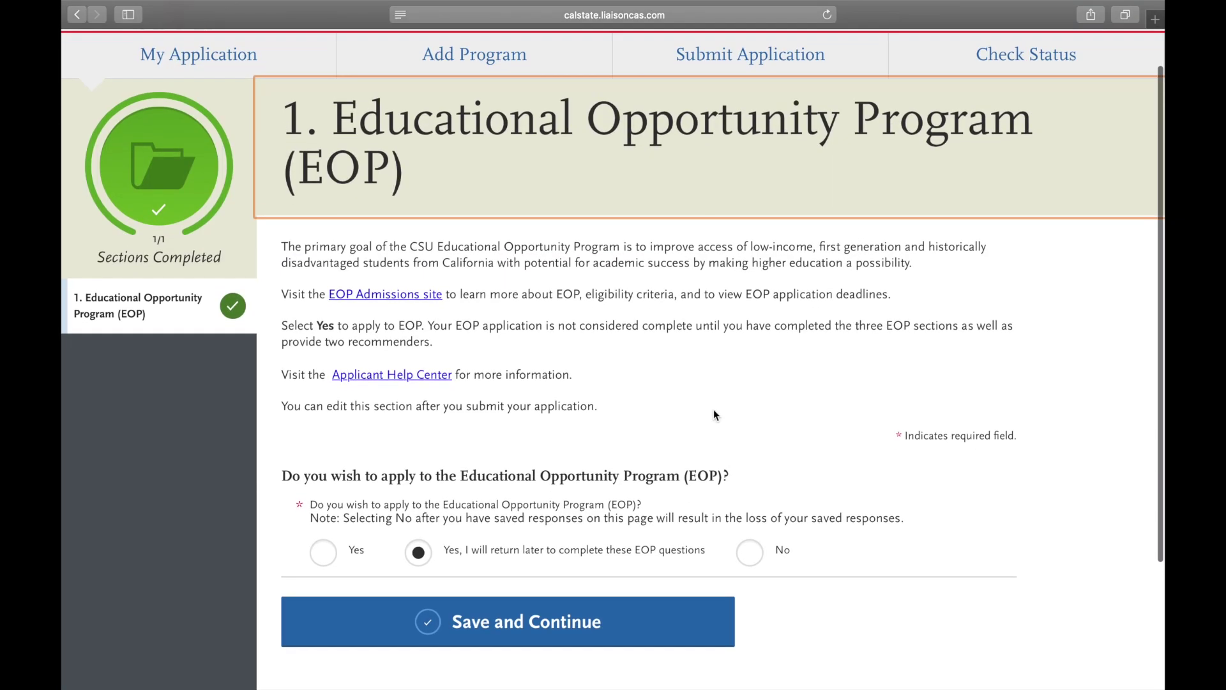
{"action": "scroll", "coordinate": [716, 415], "scroll_direction": "down", "scroll_amount": 3}
{"action": "left_click", "coordinate": [324, 455]}
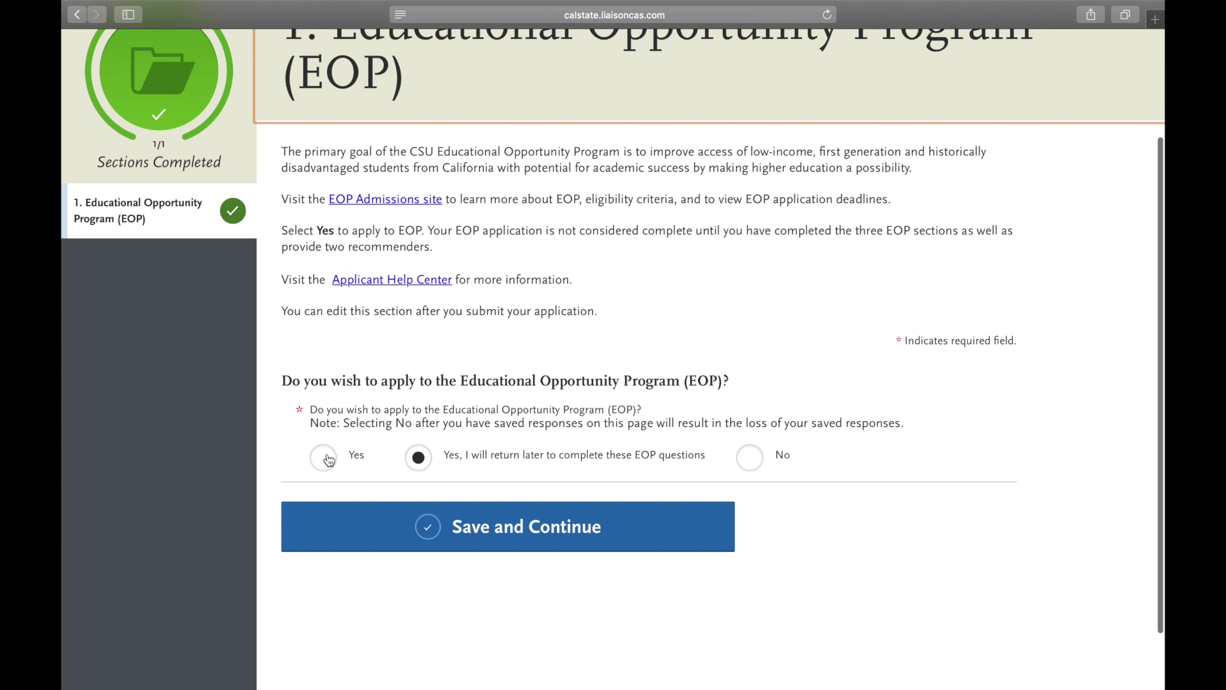
{"action": "scroll", "coordinate": [471, 502], "scroll_direction": "down", "scroll_amount": 5}
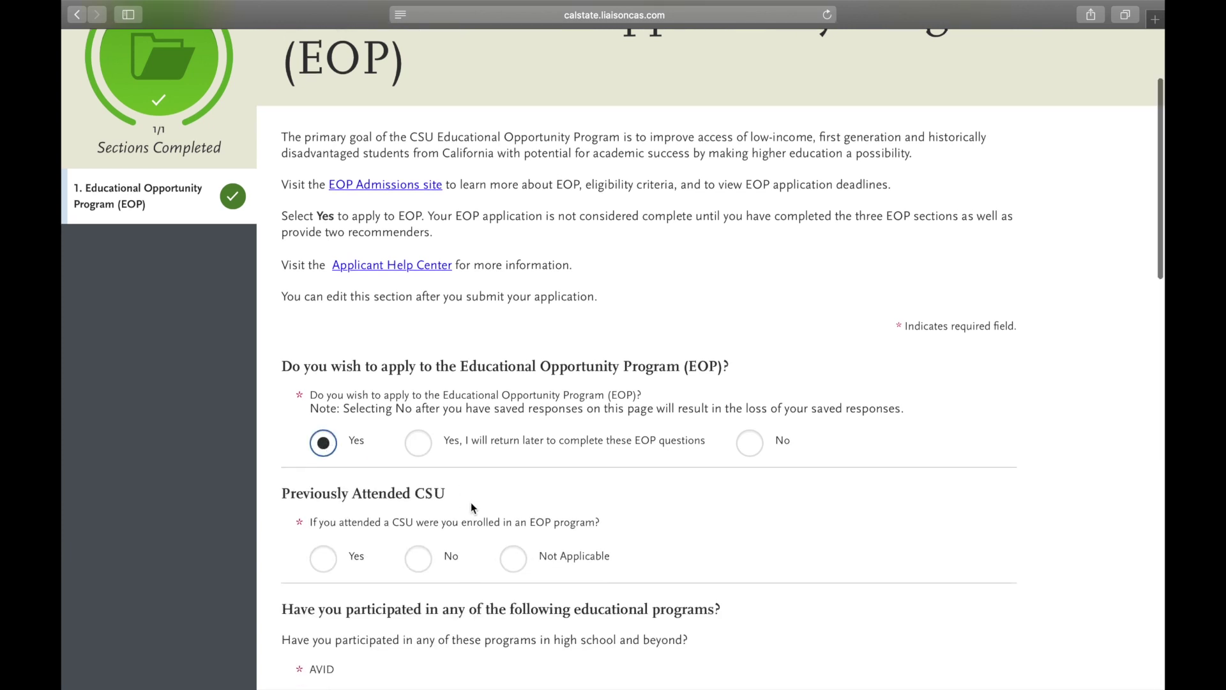
{"action": "left_click", "coordinate": [513, 330]}
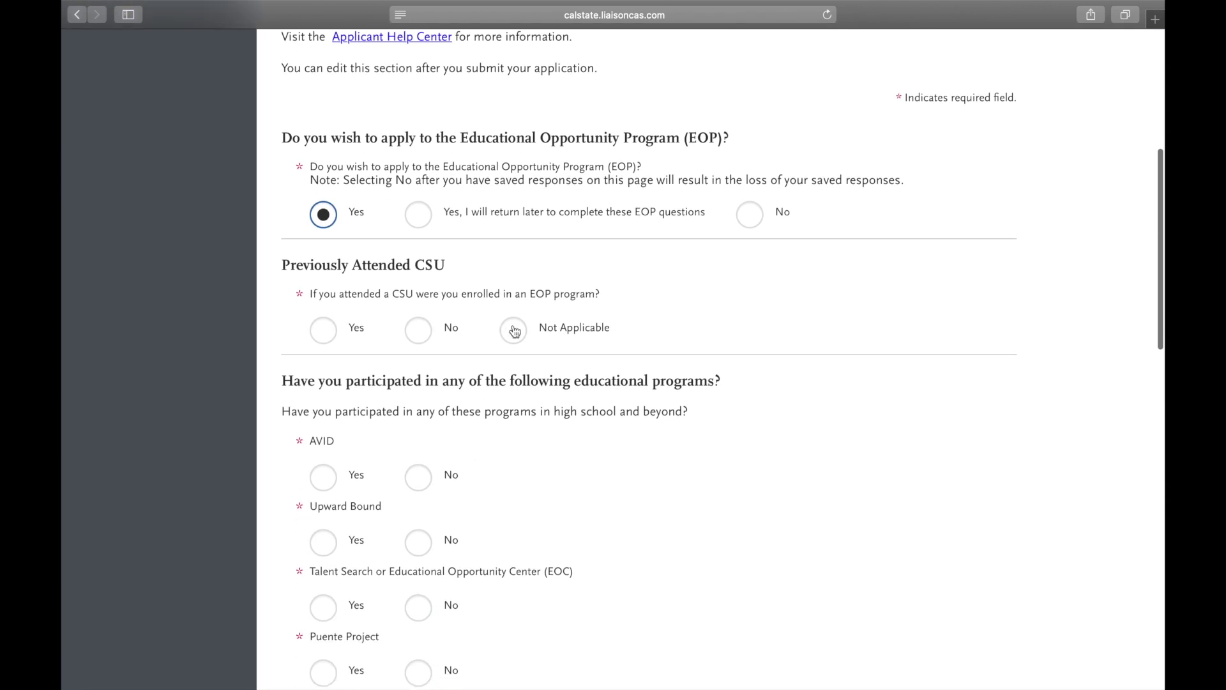
{"action": "scroll", "coordinate": [540, 493], "scroll_direction": "down", "scroll_amount": 1}
{"action": "scroll", "coordinate": [541, 493], "scroll_direction": "down", "scroll_amount": 5}
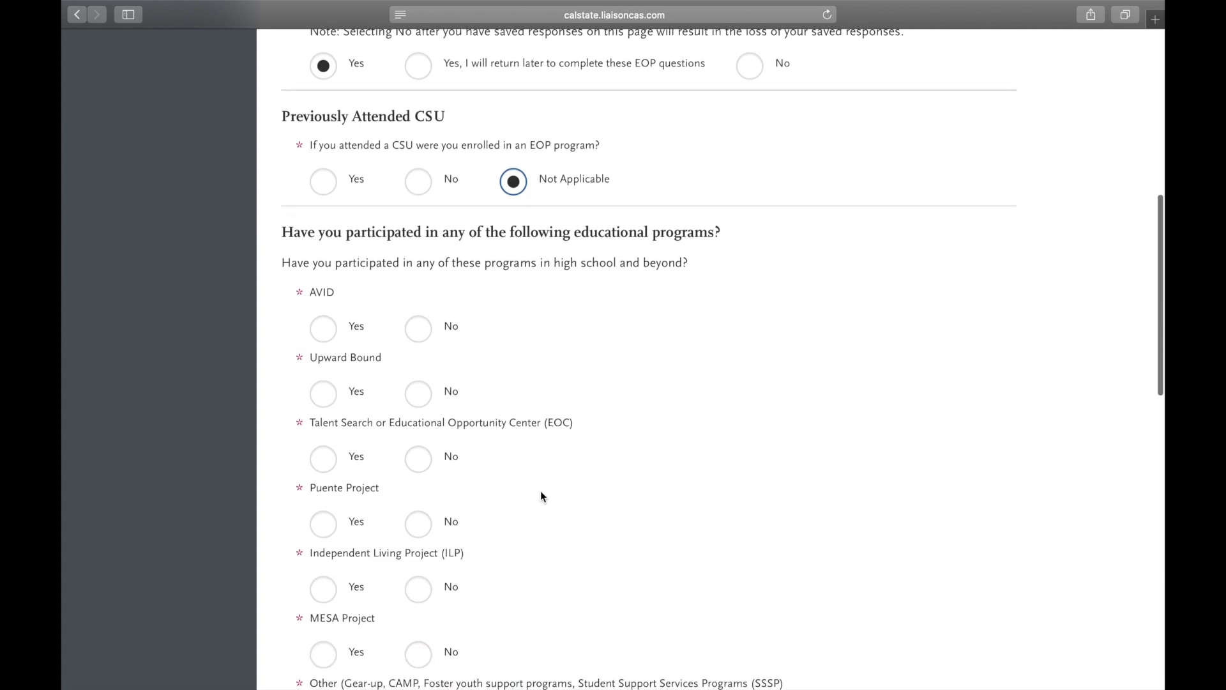
{"action": "scroll", "coordinate": [540, 497], "scroll_direction": "up", "scroll_amount": 1}
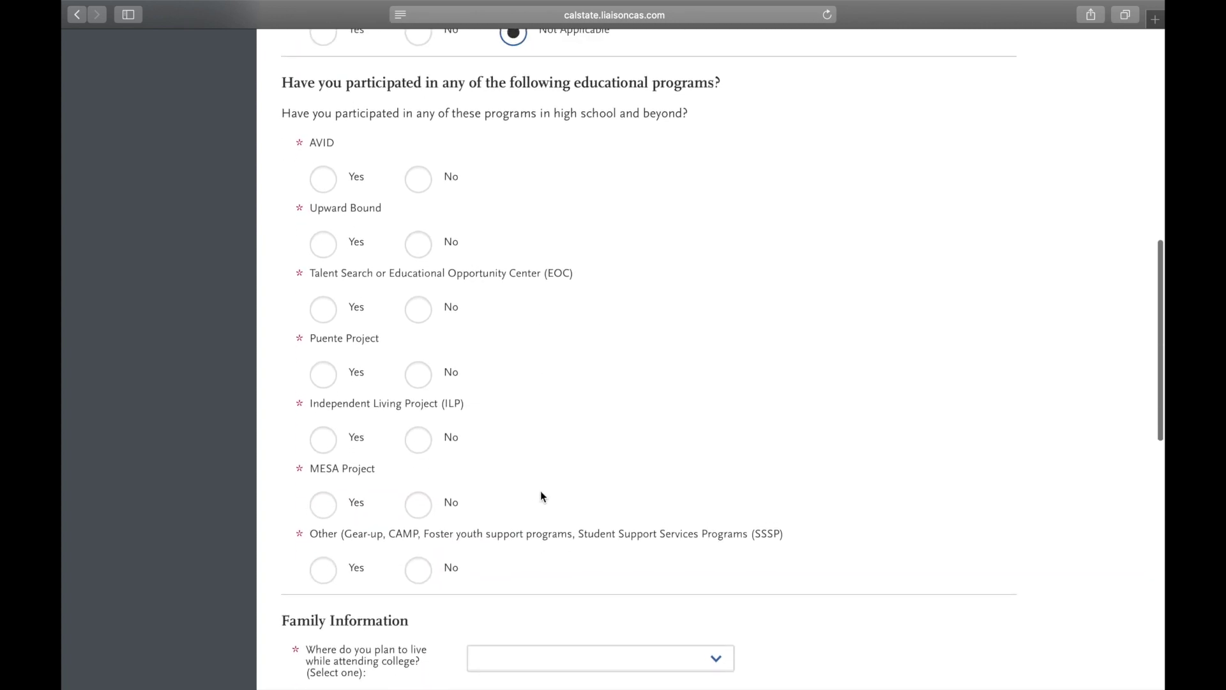
Step: Answer No for AVID, Upward Bound, Talent Search/EOC, Puente, Independent Living, MESA and other programs
{"action": "left_click", "coordinate": [324, 179]}
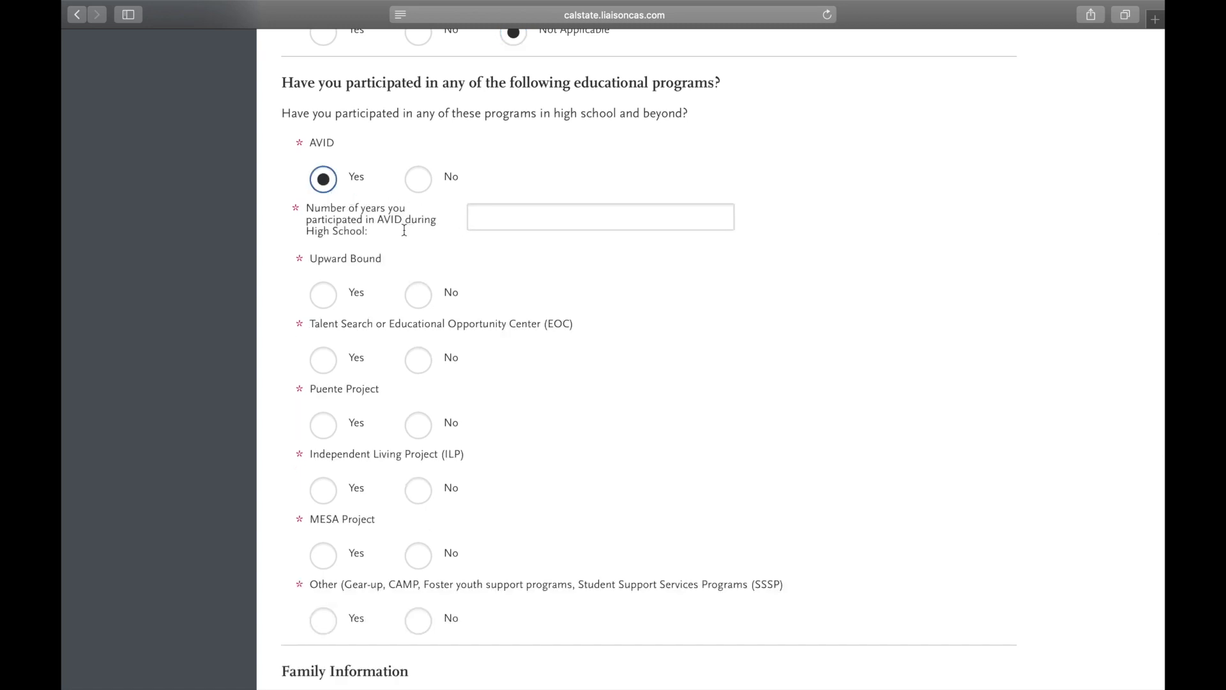
{"action": "left_click", "coordinate": [324, 295]}
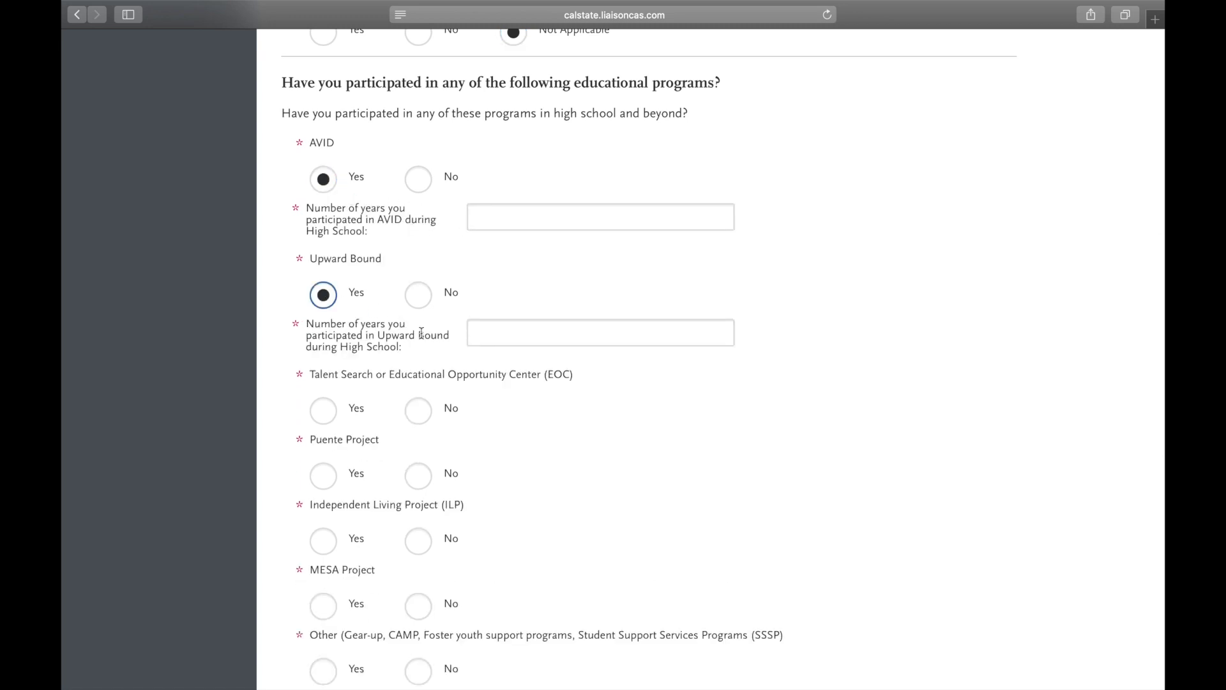
{"action": "left_click", "coordinate": [412, 298]}
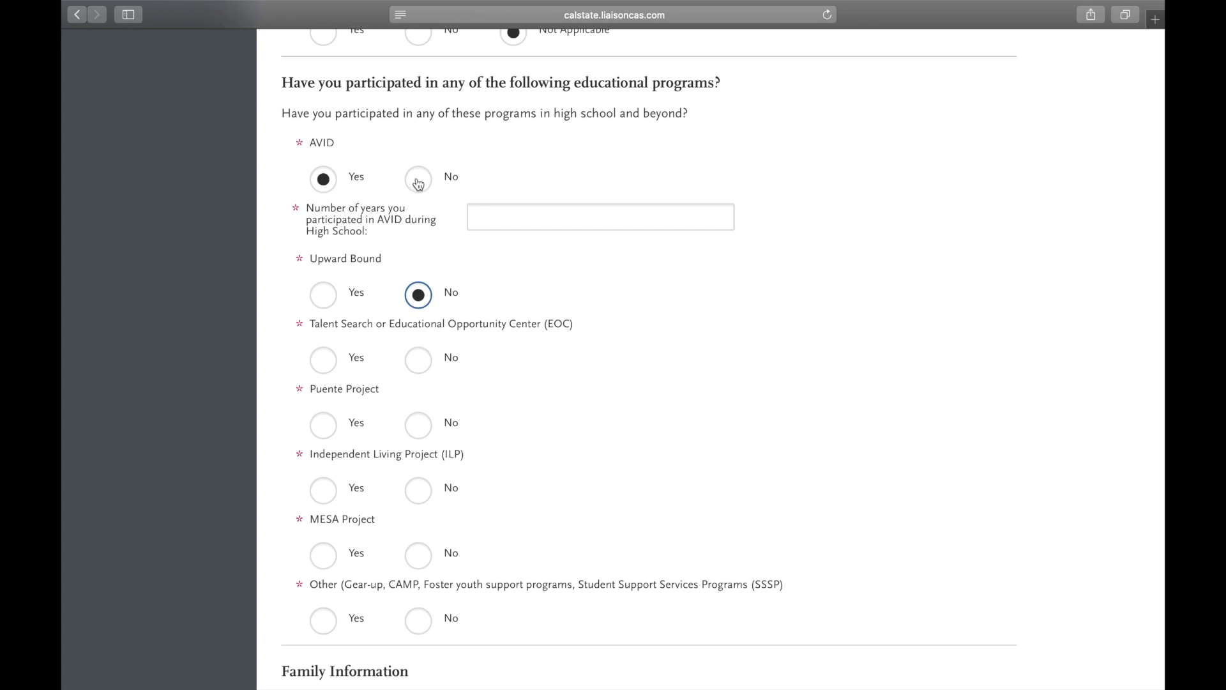
{"action": "left_click", "coordinate": [418, 183]}
{"action": "left_click", "coordinate": [416, 313]}
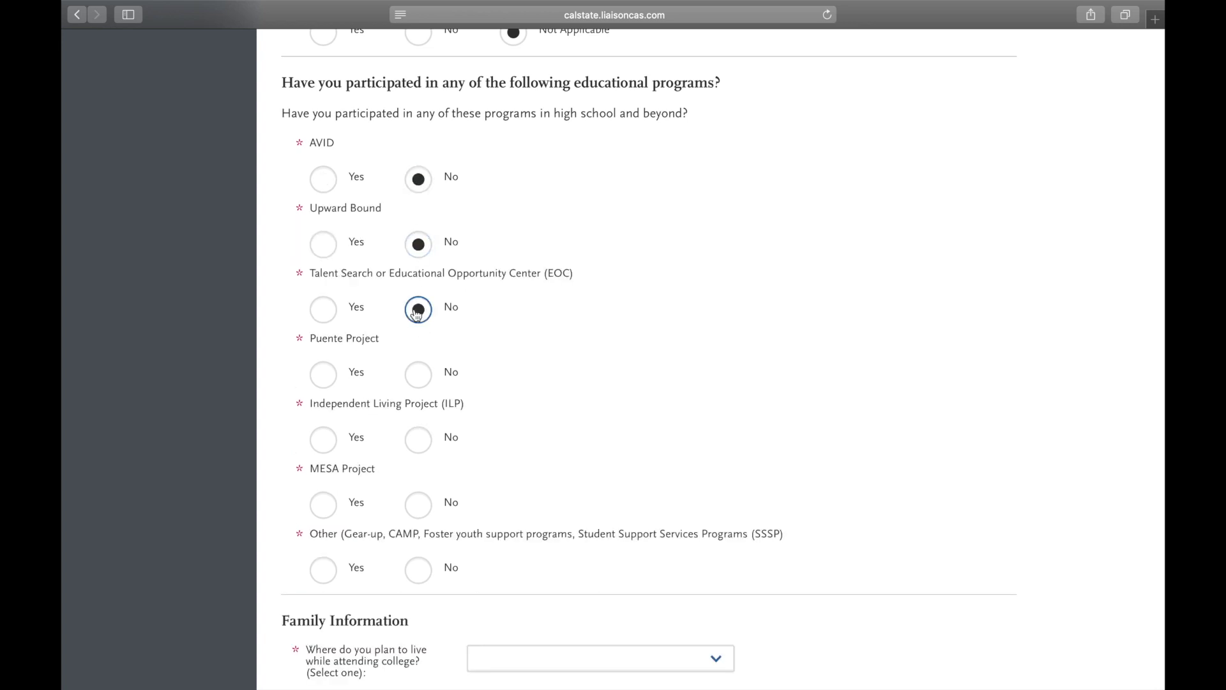
{"action": "left_click", "coordinate": [422, 375]}
{"action": "left_click", "coordinate": [419, 438]}
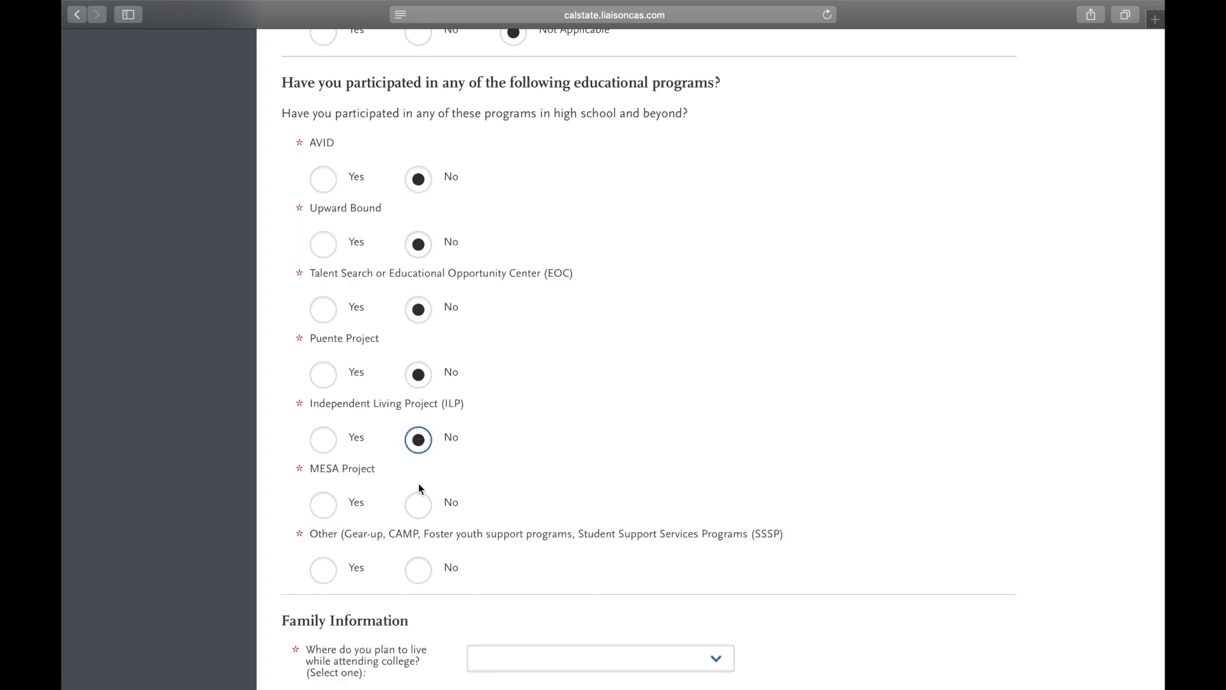
{"action": "left_click", "coordinate": [419, 504]}
{"action": "left_click", "coordinate": [419, 569]}
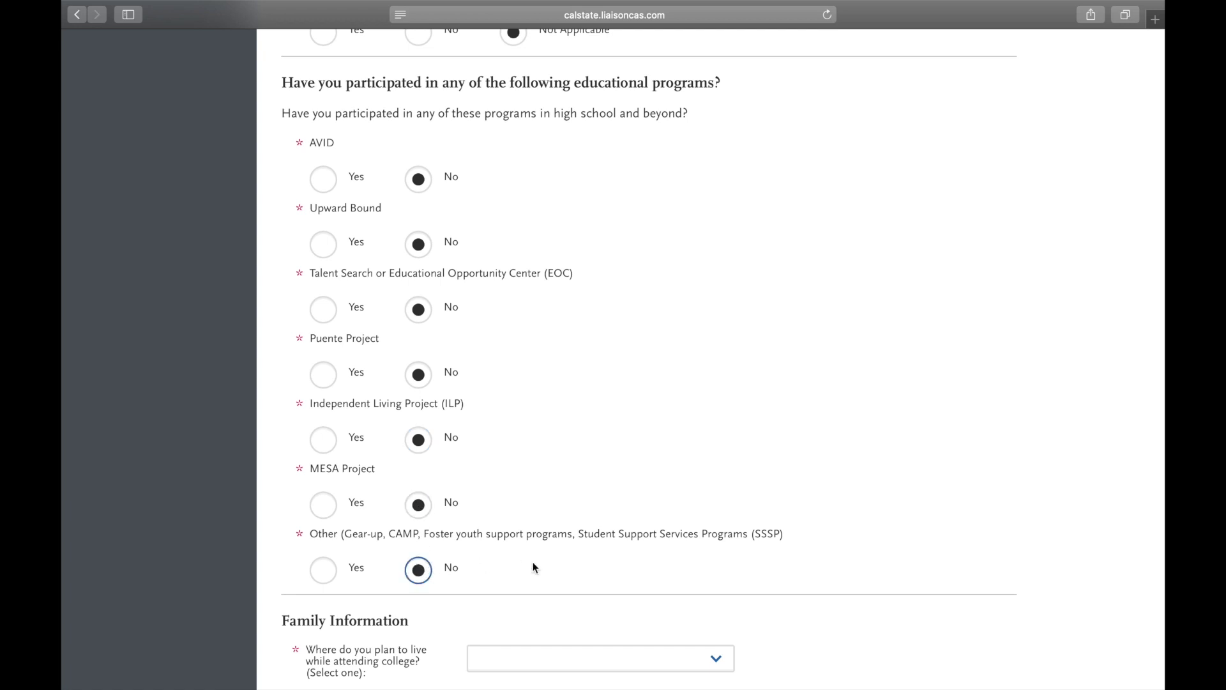
{"action": "scroll", "coordinate": [535, 568], "scroll_direction": "down", "scroll_amount": 7}
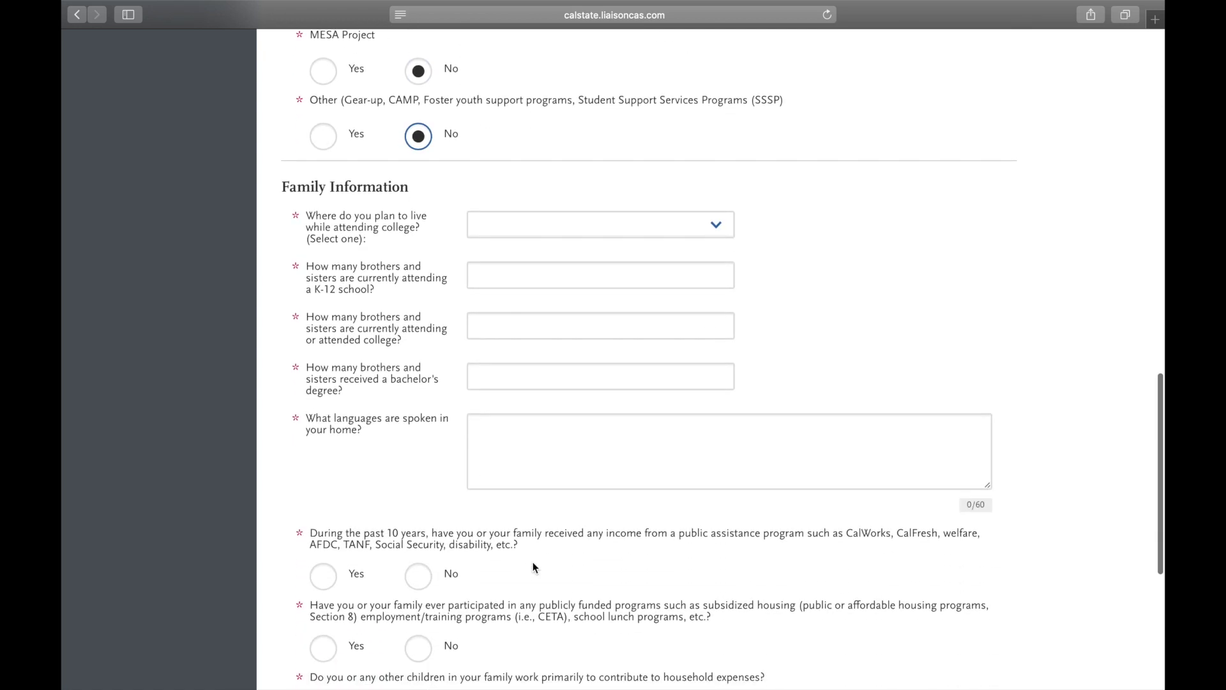
Step: Set the living plan to On-campus housing
{"action": "left_click", "coordinate": [587, 231]}
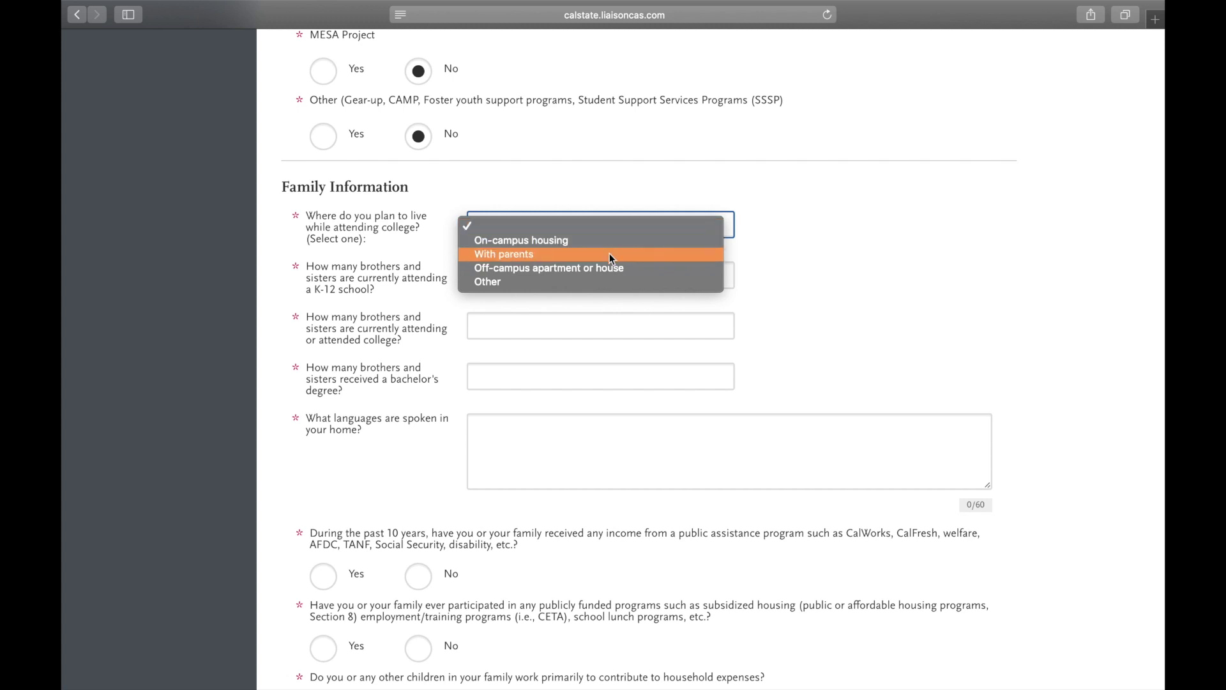
{"action": "left_click", "coordinate": [745, 260]}
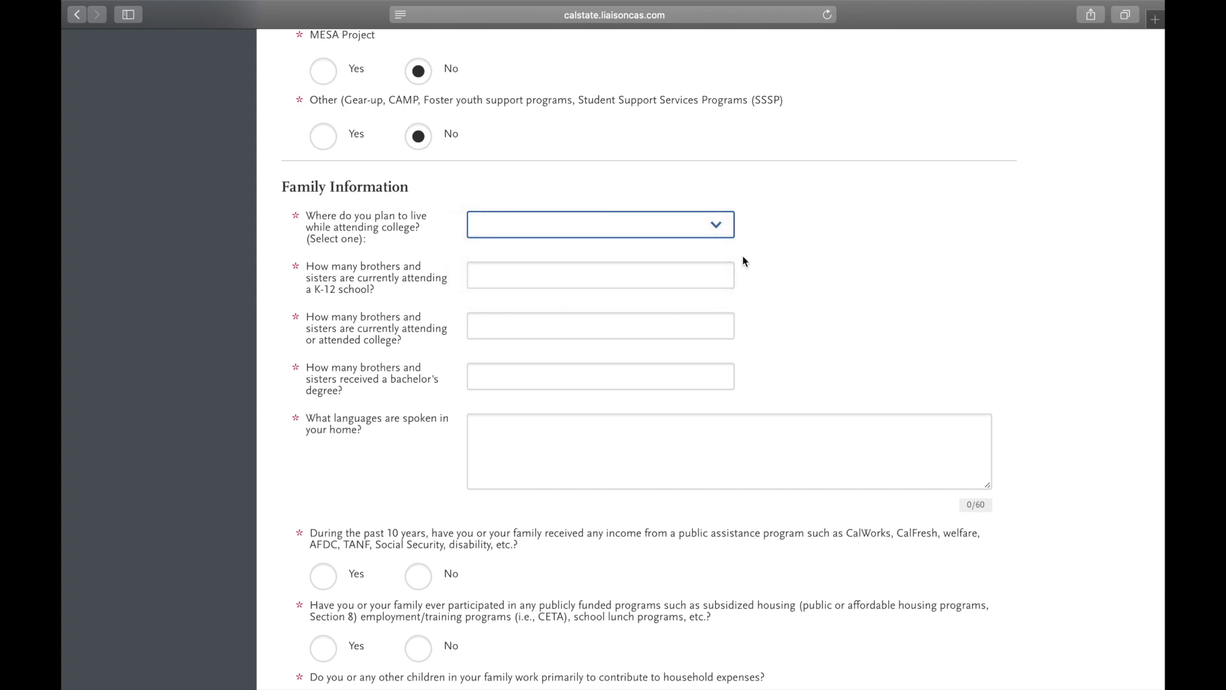
{"action": "left_click", "coordinate": [658, 231]}
{"action": "left_click", "coordinate": [652, 238]}
Step: Enter 0 for the K-12, college and bachelor's degree sibling counts, and English as home language
{"action": "left_click", "coordinate": [587, 278]}
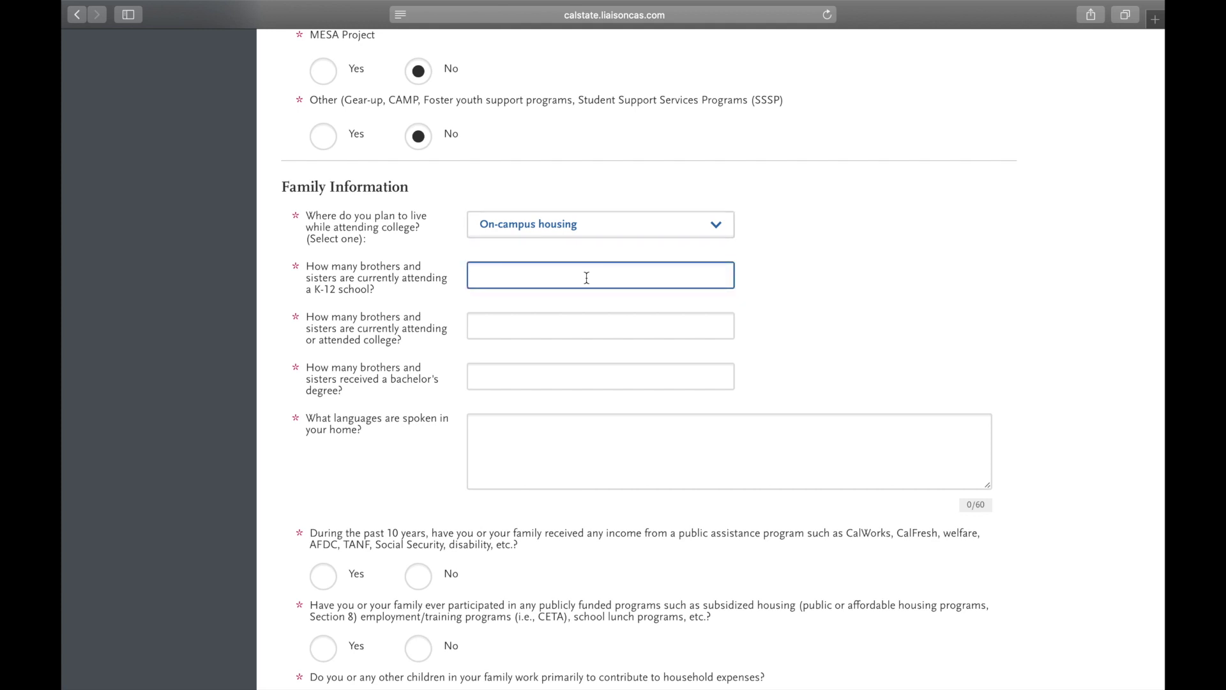
{"action": "type", "text": "0"}
{"action": "left_click", "coordinate": [559, 323]}
{"action": "type", "text": "0"}
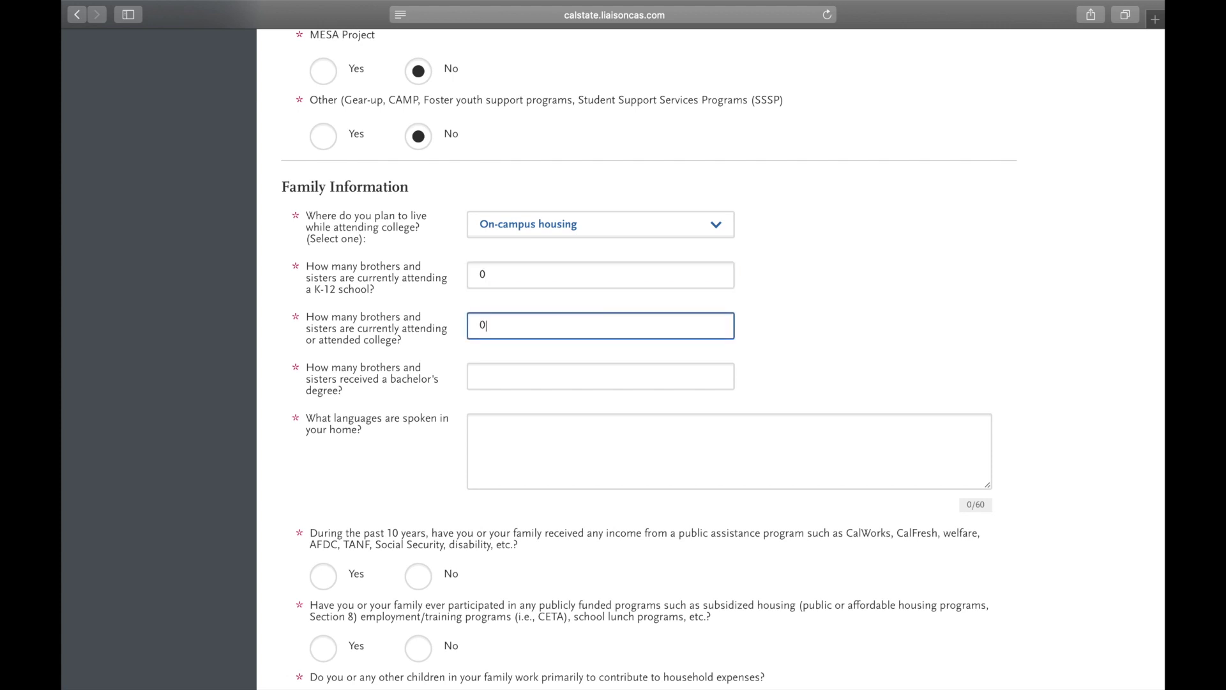
{"action": "left_click", "coordinate": [537, 377]}
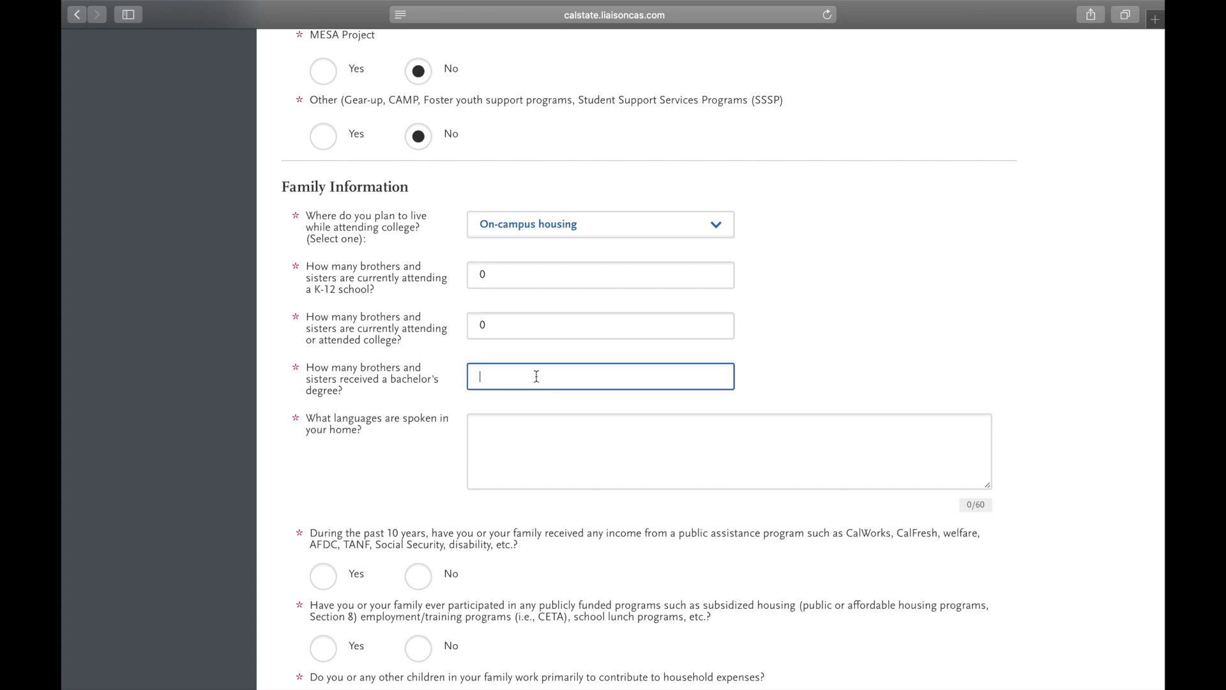
{"action": "type", "text": "0"}
{"action": "left_click", "coordinate": [541, 446]}
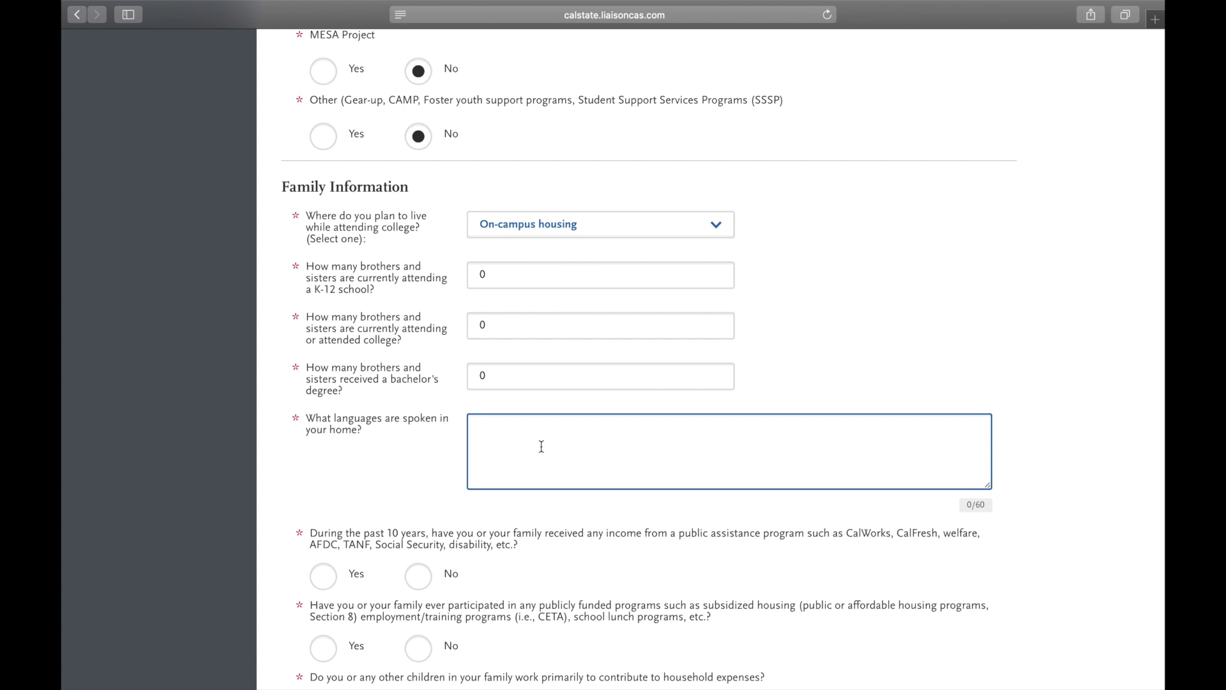
{"action": "type", "text": "English"}
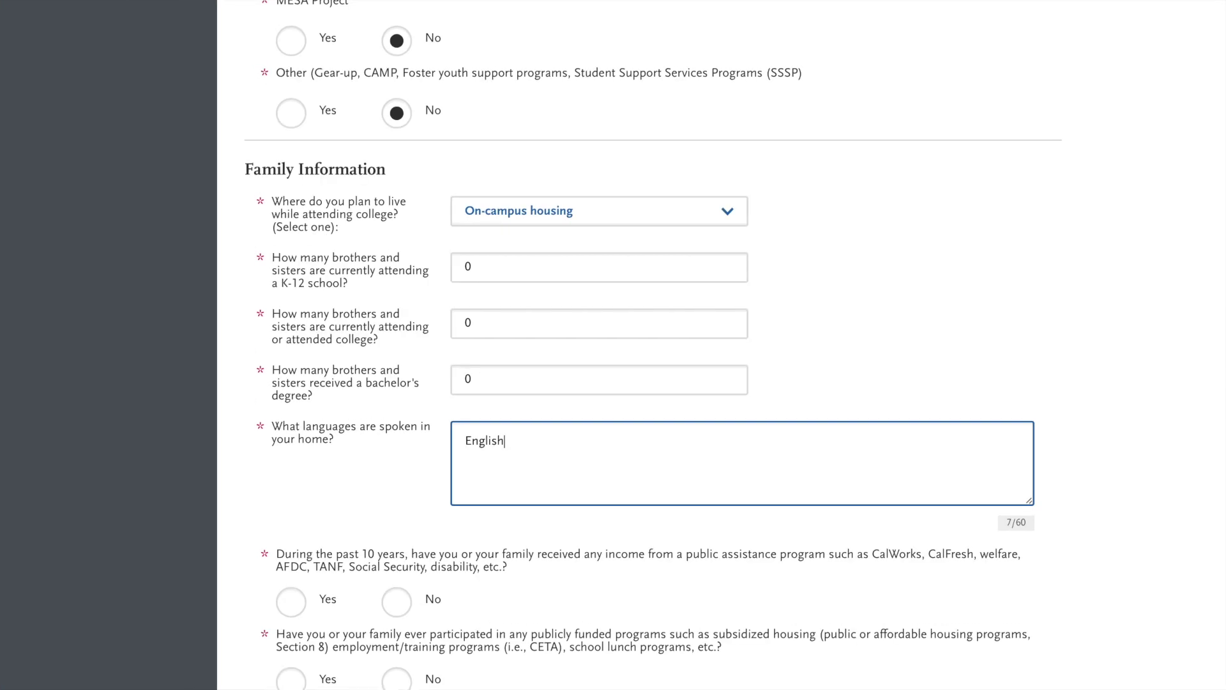
Step: Answer No to public assistance income, publicly funded programs, and children working for household expenses
{"action": "scroll", "coordinate": [721, 345], "scroll_direction": "down", "scroll_amount": 4}
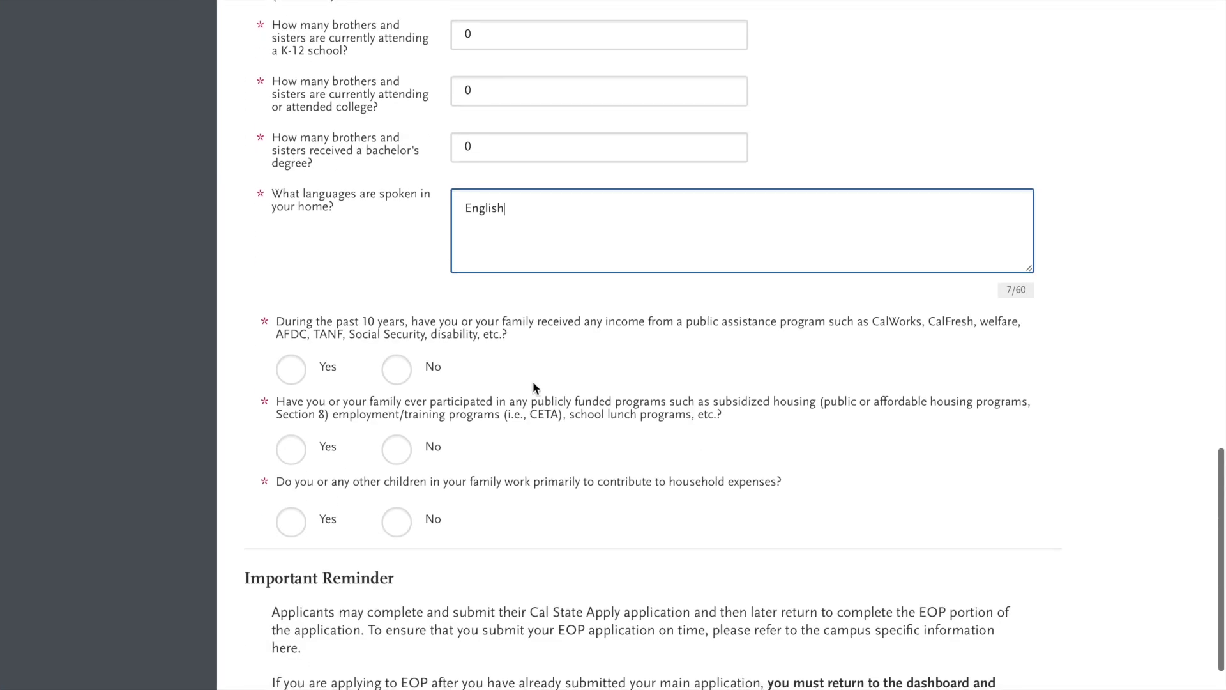
{"action": "scroll", "coordinate": [534, 377], "scroll_direction": "down", "scroll_amount": 1}
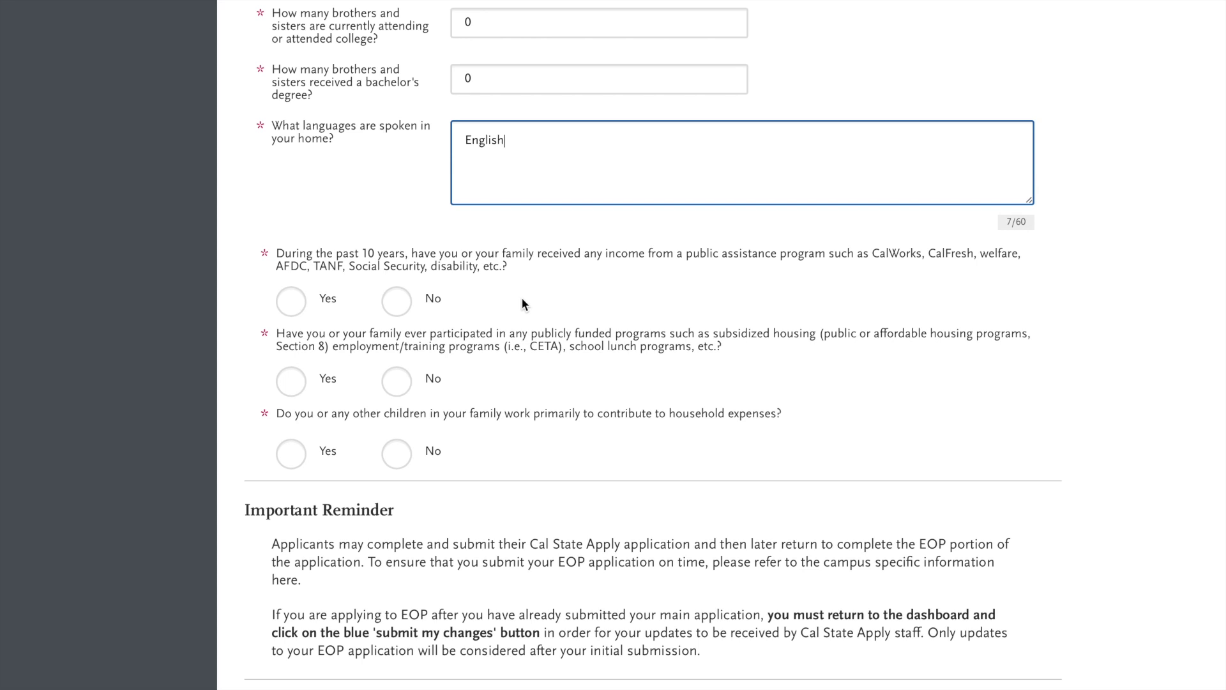
{"action": "left_click", "coordinate": [300, 301]}
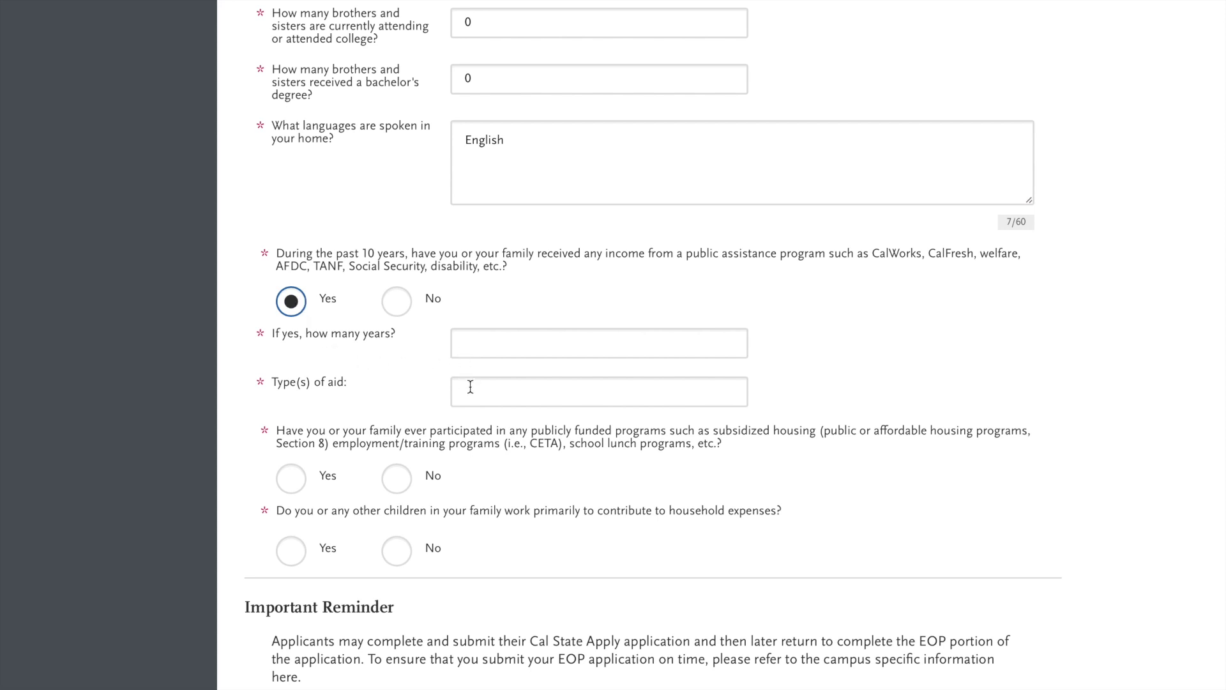
{"action": "left_click", "coordinate": [397, 303]}
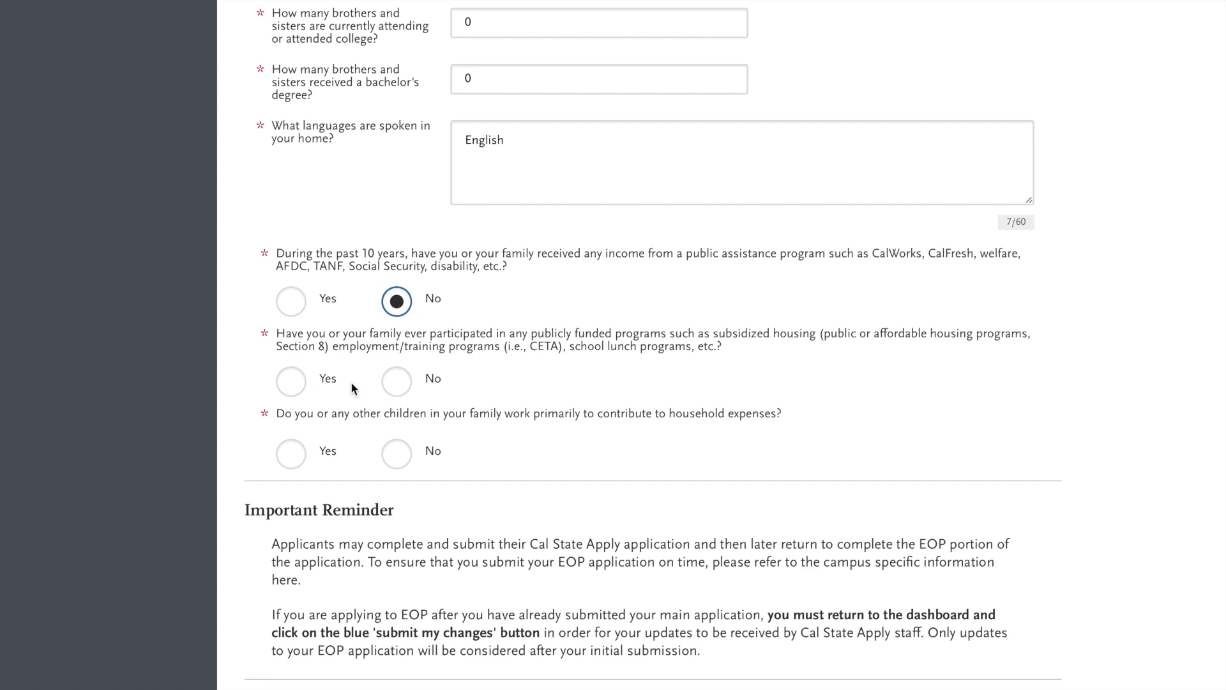
{"action": "left_click", "coordinate": [401, 386]}
{"action": "left_click", "coordinate": [399, 460]}
{"action": "scroll", "coordinate": [486, 479], "scroll_direction": "down", "scroll_amount": 2}
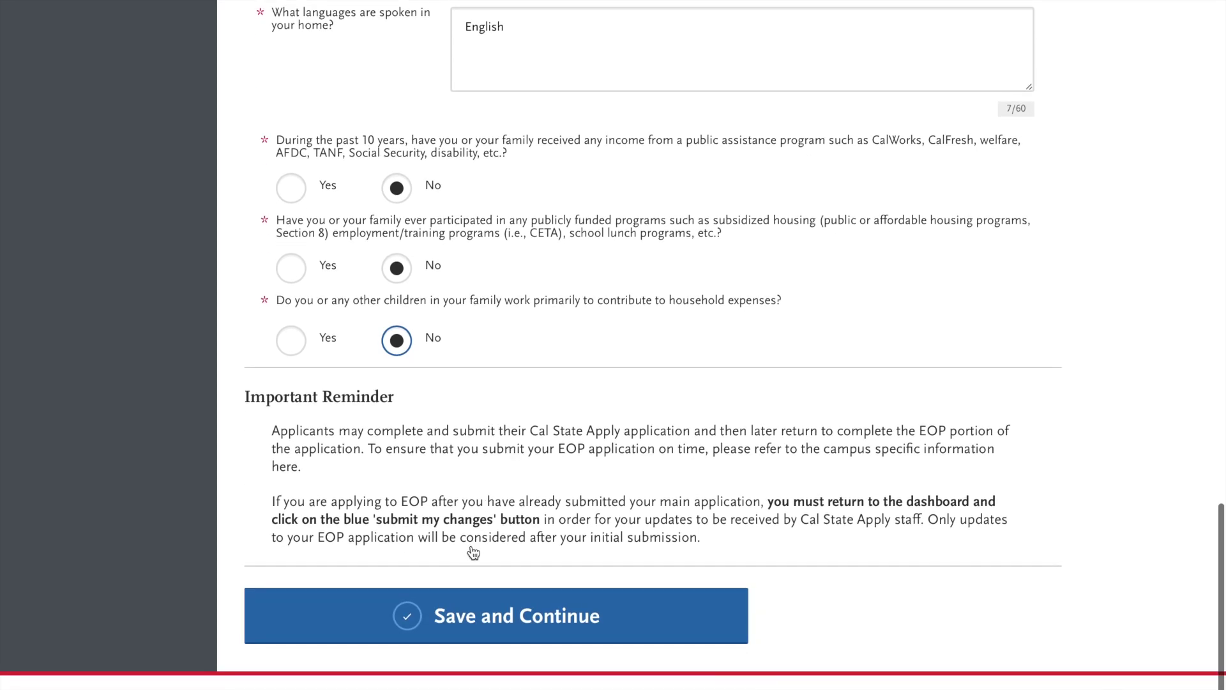
Step: Save the EOP answers and start Parent/Guardian and Financial Status, confirming readiness to continue
{"action": "left_click", "coordinate": [484, 618]}
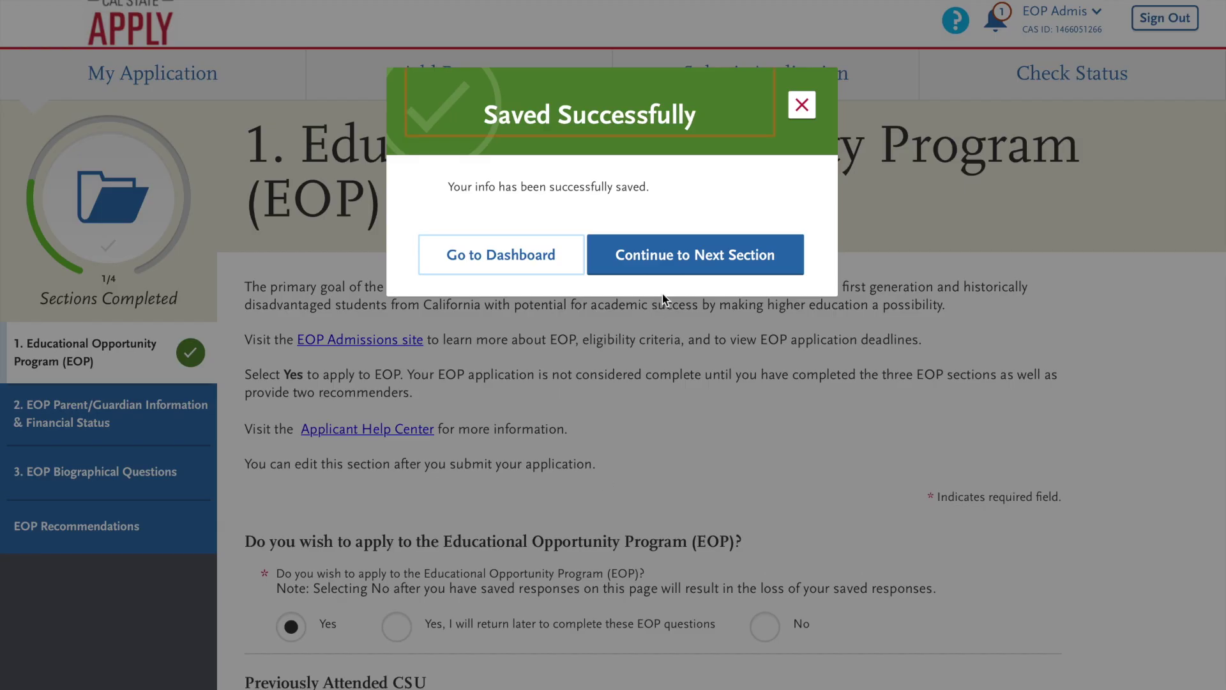
{"action": "left_click", "coordinate": [687, 266]}
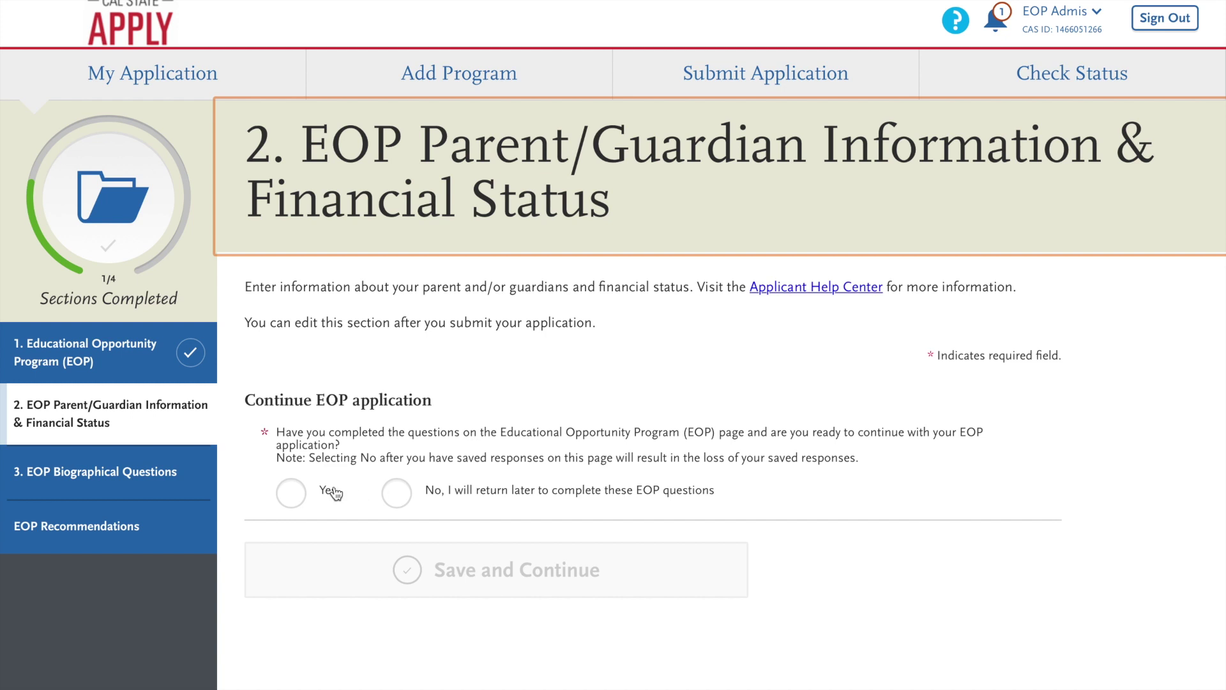
{"action": "left_click", "coordinate": [300, 494]}
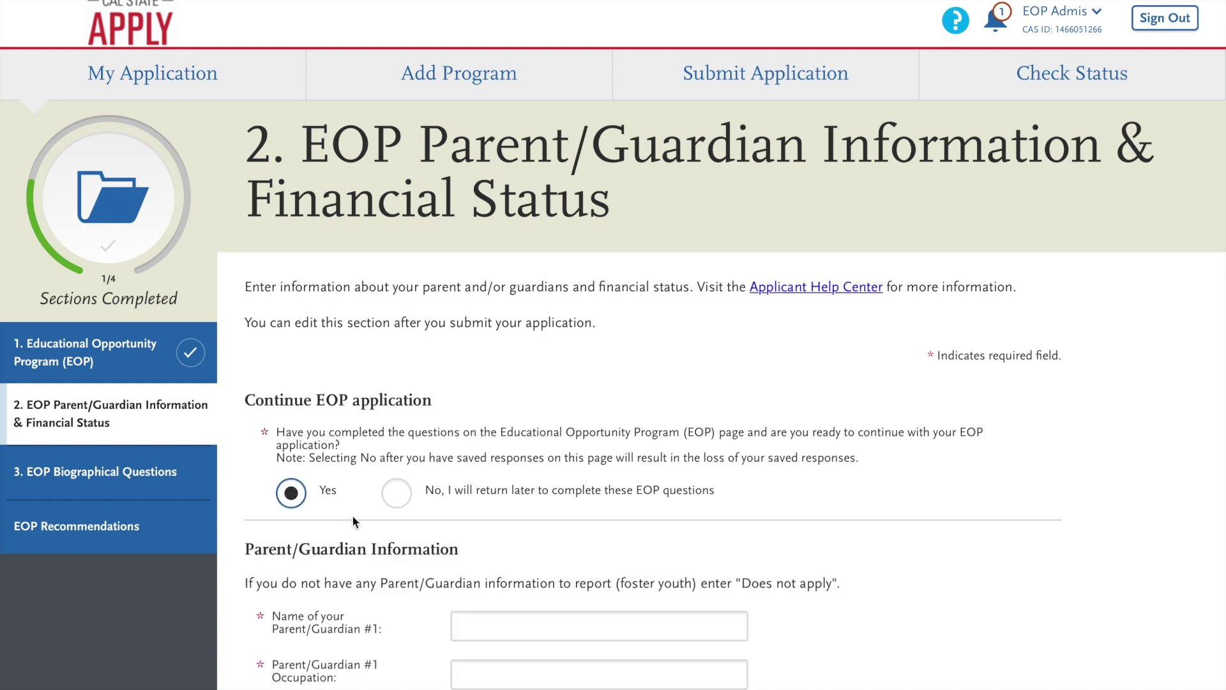
Step: Answer Yes to having information on a second parent/guardian
{"action": "scroll", "coordinate": [389, 543], "scroll_direction": "down", "scroll_amount": 3}
{"action": "scroll", "coordinate": [389, 543], "scroll_direction": "down", "scroll_amount": 2}
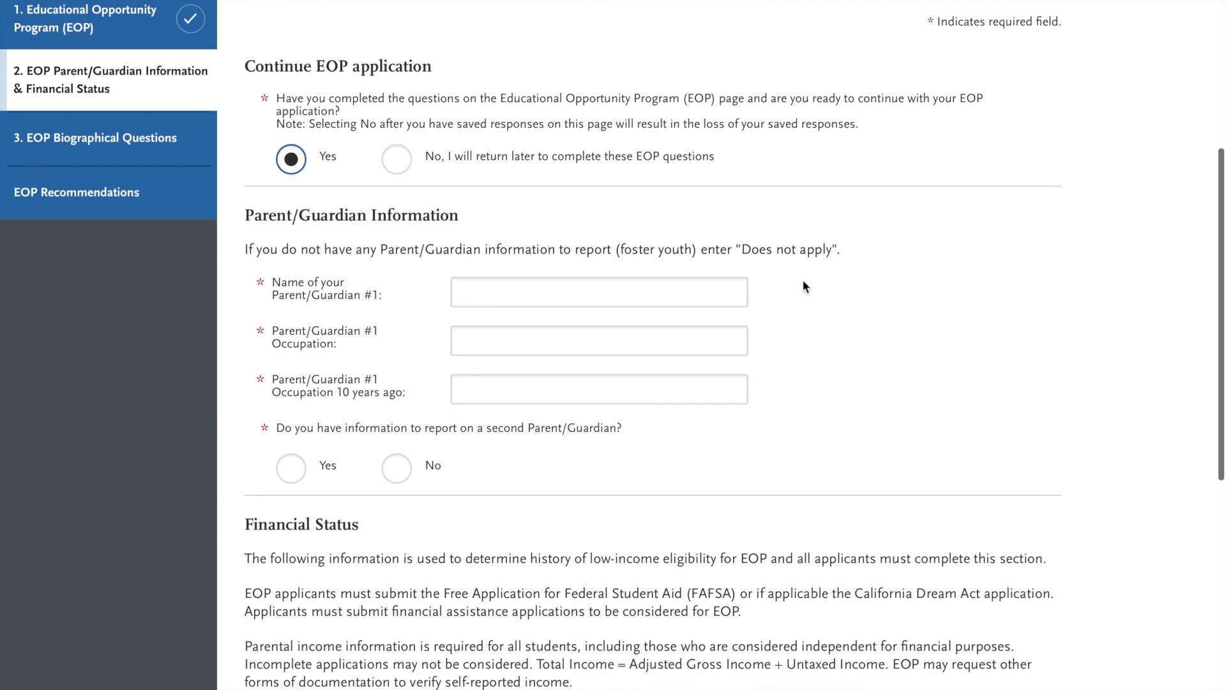
{"action": "scroll", "coordinate": [785, 374], "scroll_direction": "down", "scroll_amount": 2}
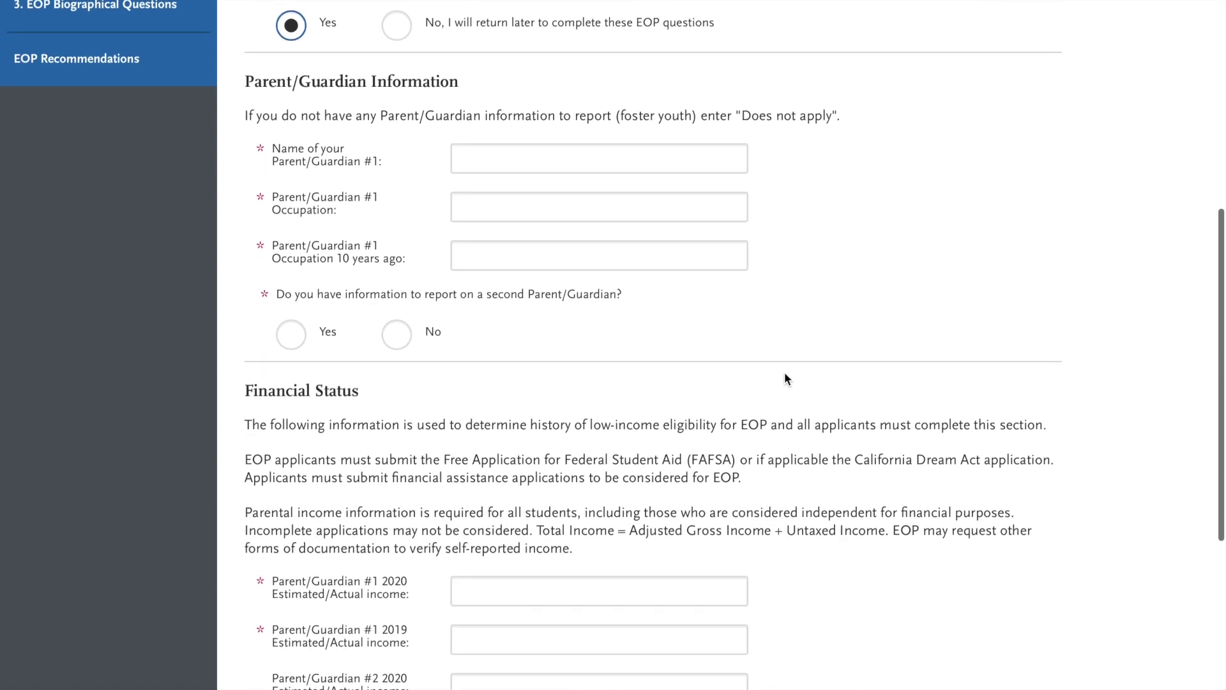
{"action": "scroll", "coordinate": [785, 375], "scroll_direction": "up", "scroll_amount": 1}
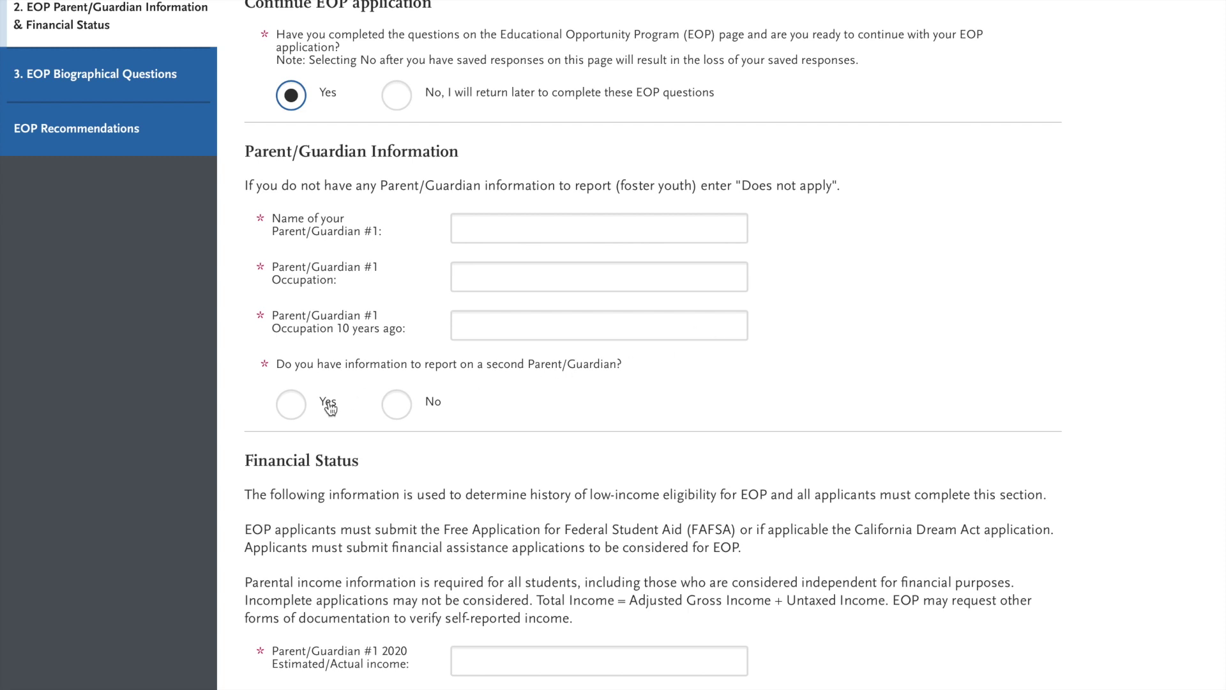
{"action": "scroll", "coordinate": [480, 406], "scroll_direction": "down", "scroll_amount": 1}
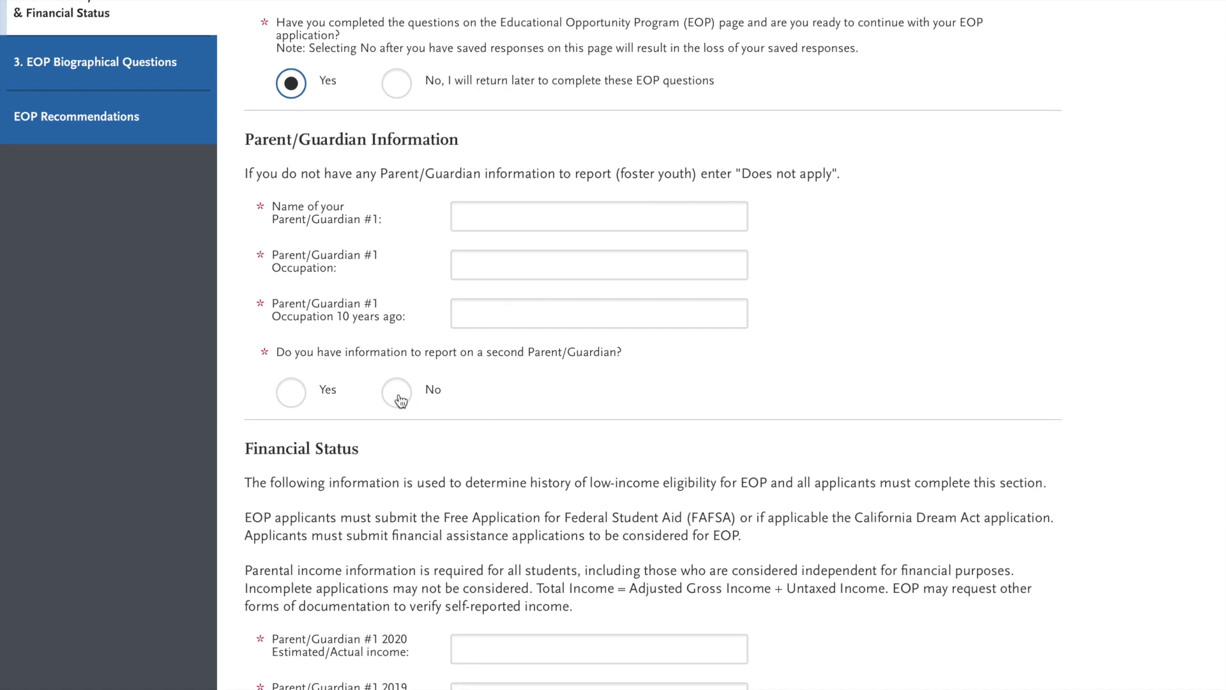
{"action": "left_click", "coordinate": [292, 395]}
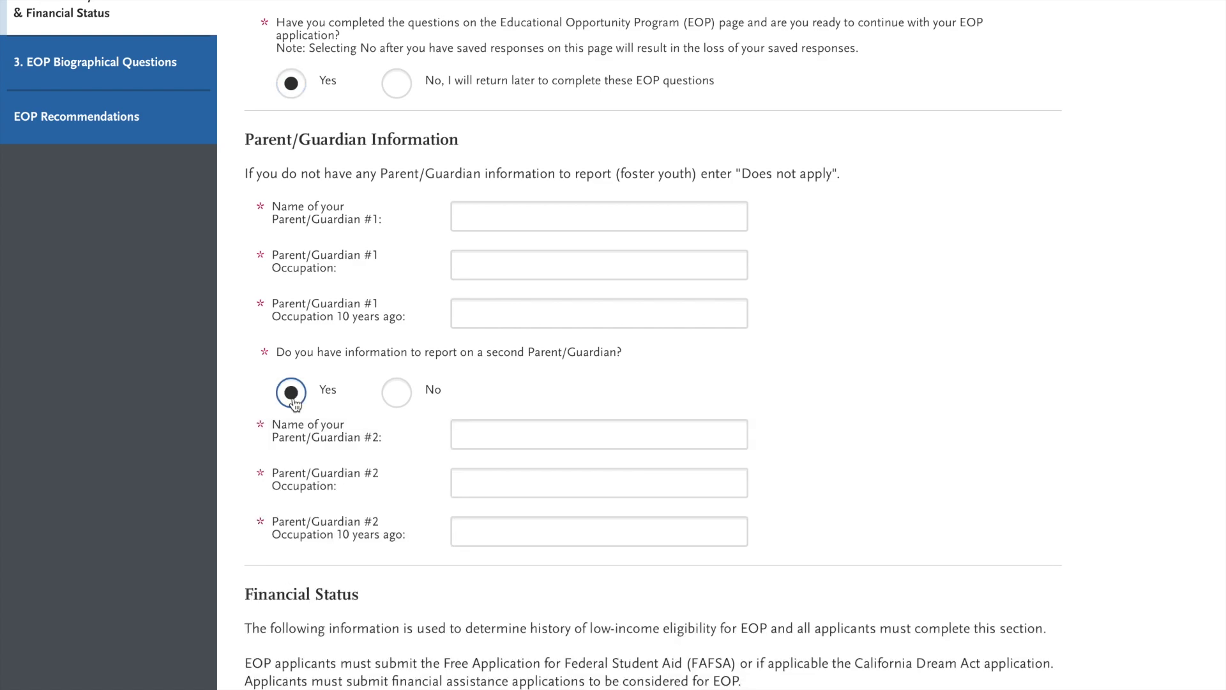
{"action": "scroll", "coordinate": [585, 415], "scroll_direction": "down", "scroll_amount": 5}
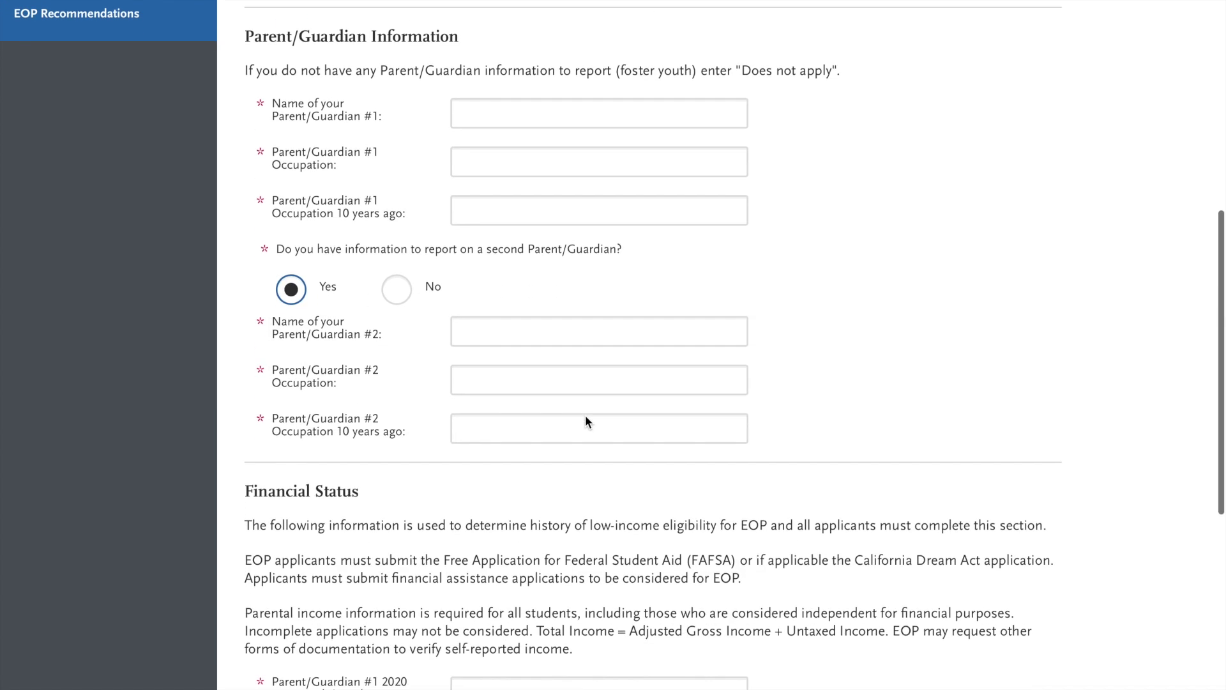
{"action": "scroll", "coordinate": [585, 415], "scroll_direction": "down", "scroll_amount": 2}
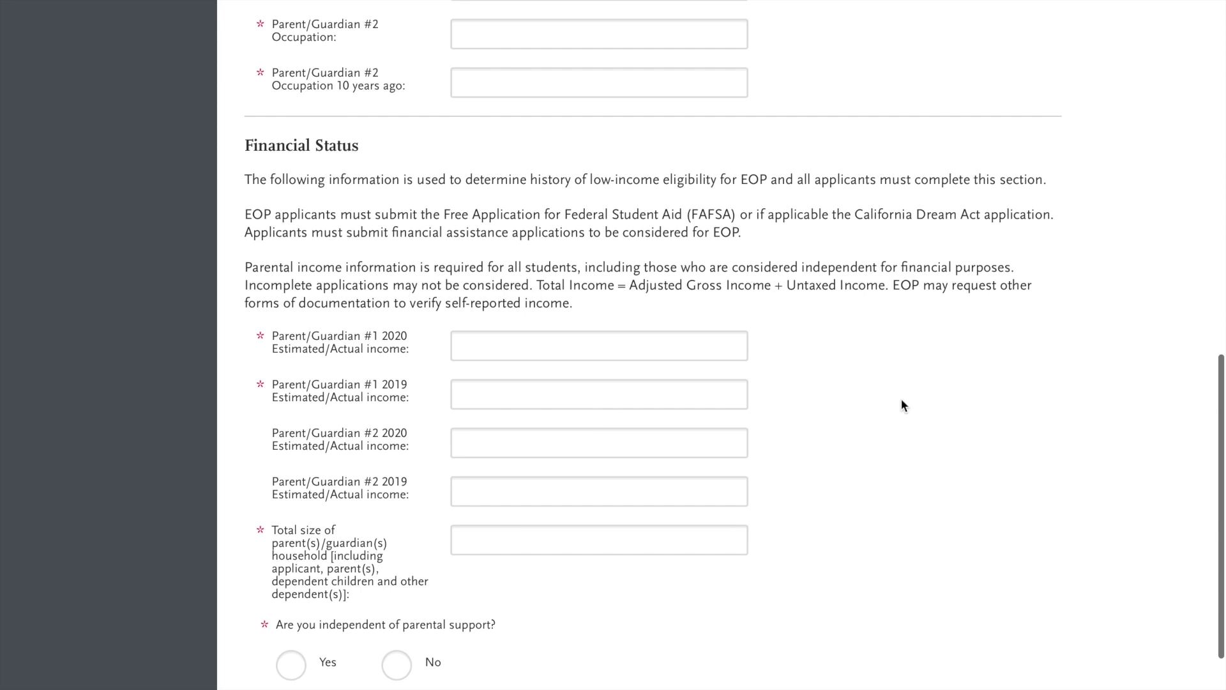
{"action": "scroll", "coordinate": [903, 401], "scroll_direction": "down", "scroll_amount": 1}
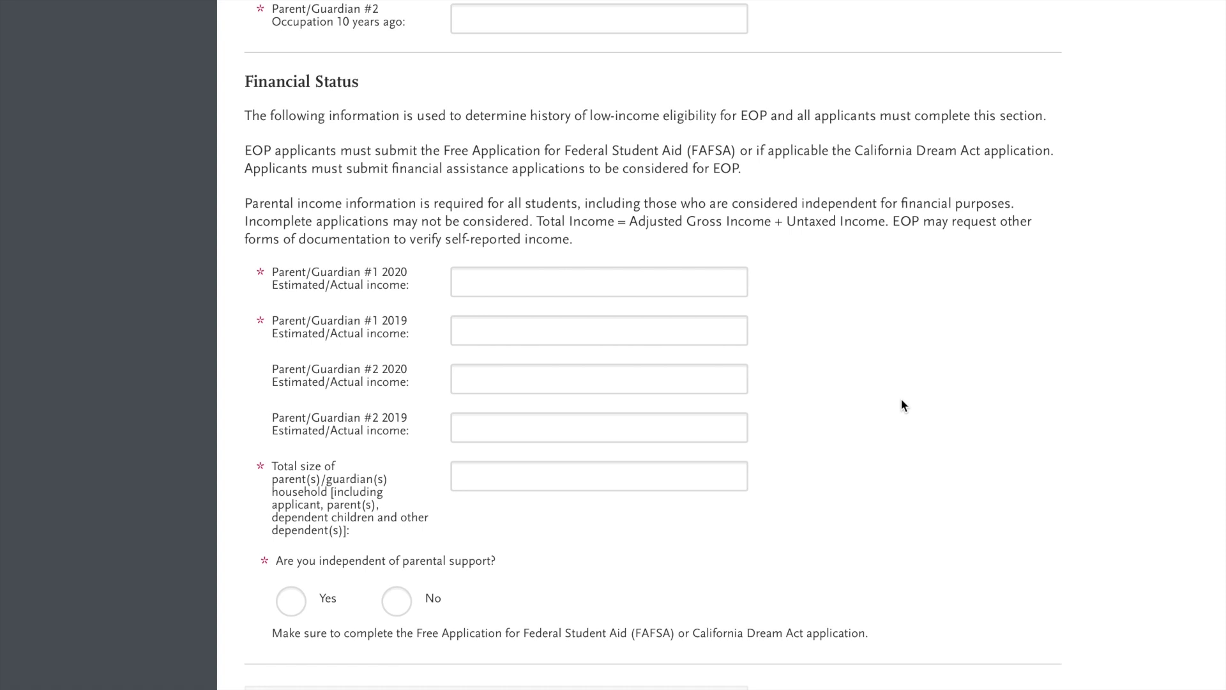
{"action": "left_click_drag", "start_coordinate": [341, 152], "coordinate": [1052, 153]}
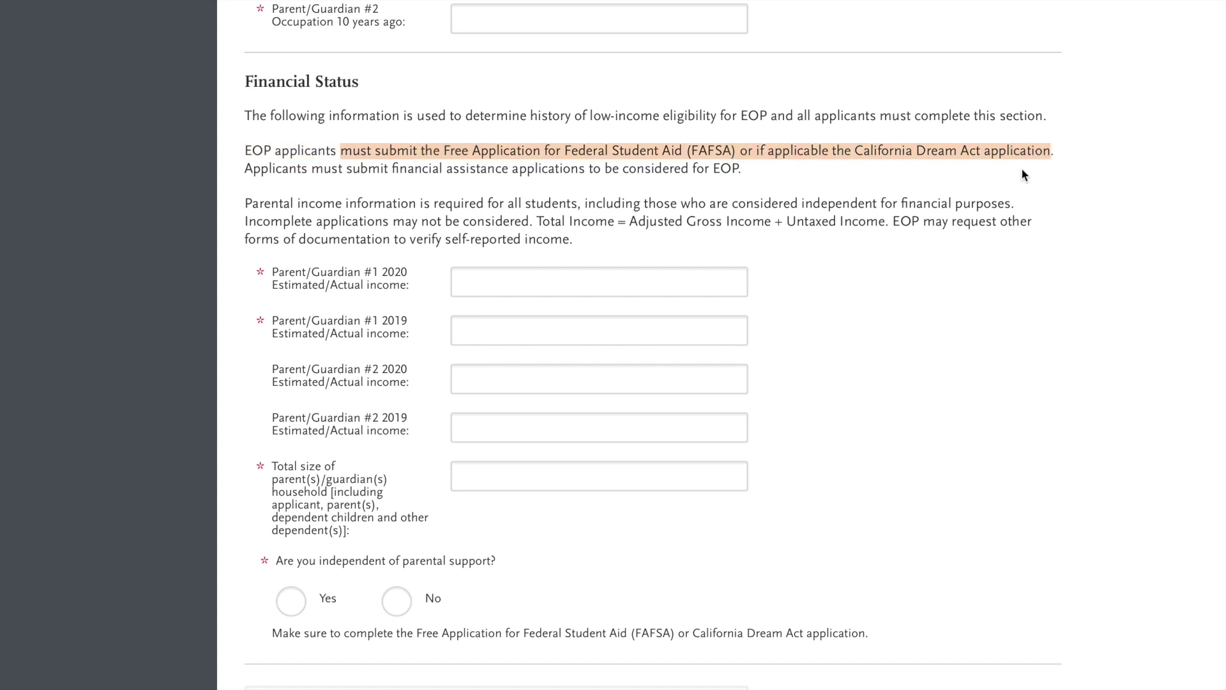
{"action": "left_click", "coordinate": [814, 299]}
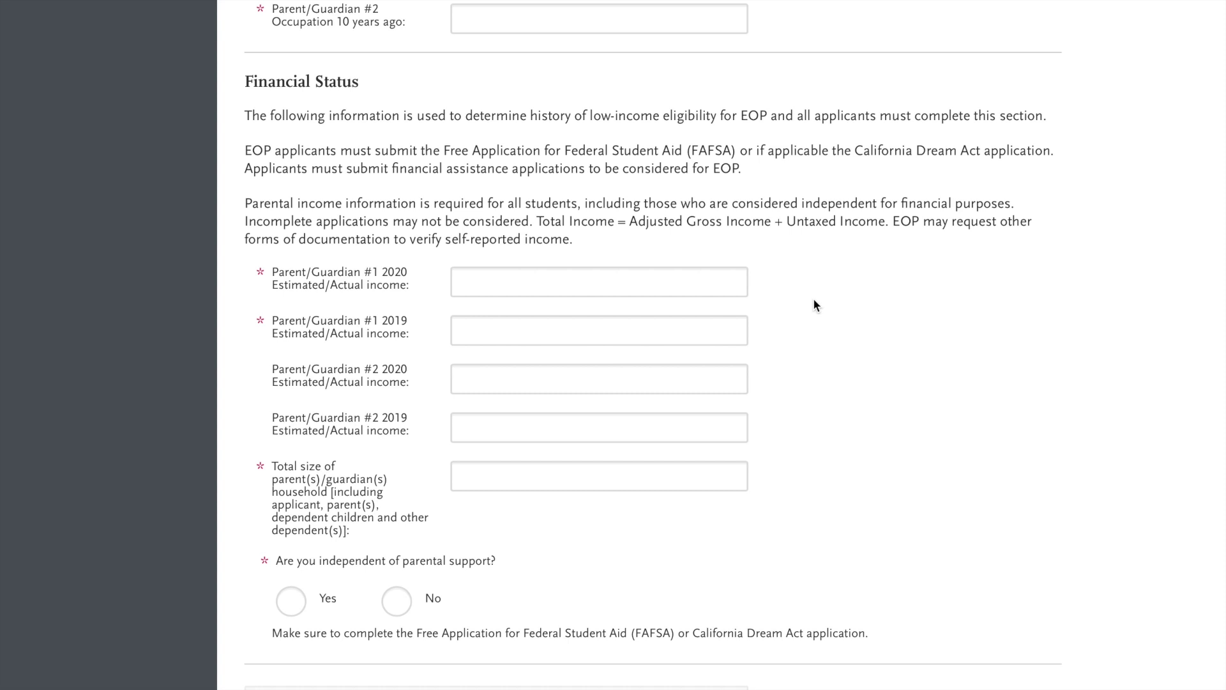
{"action": "left_click", "coordinate": [709, 286]}
{"action": "key", "text": "Tab"}
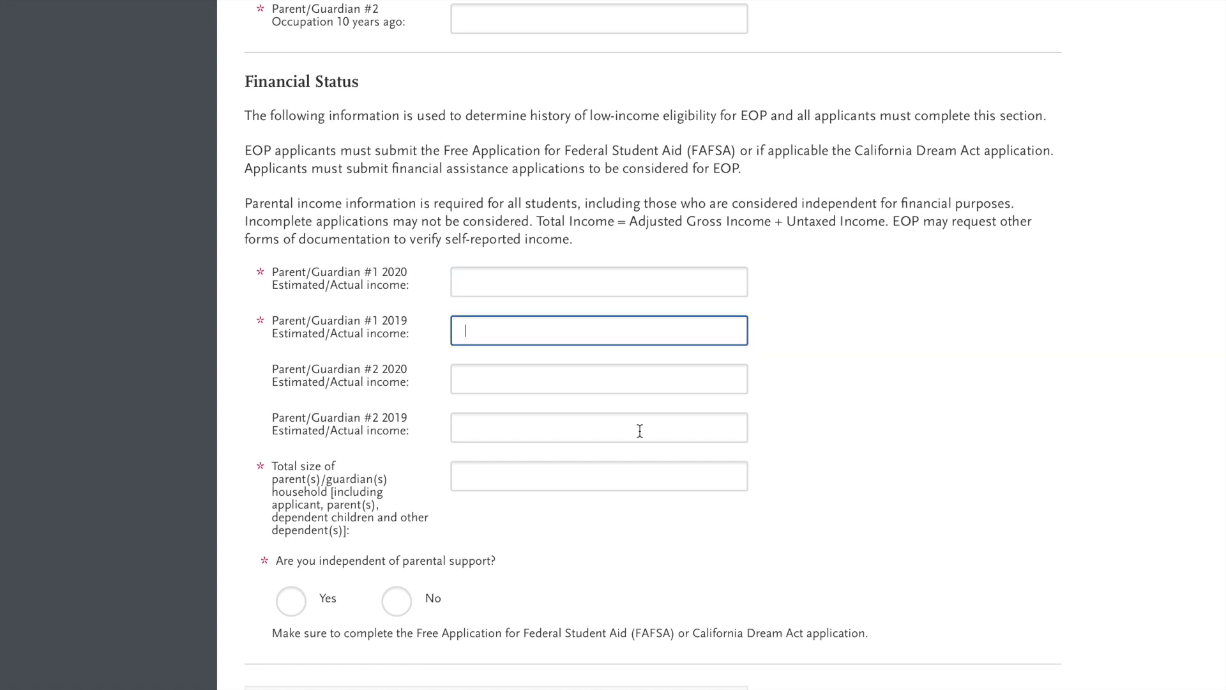
{"action": "left_click", "coordinate": [627, 475]}
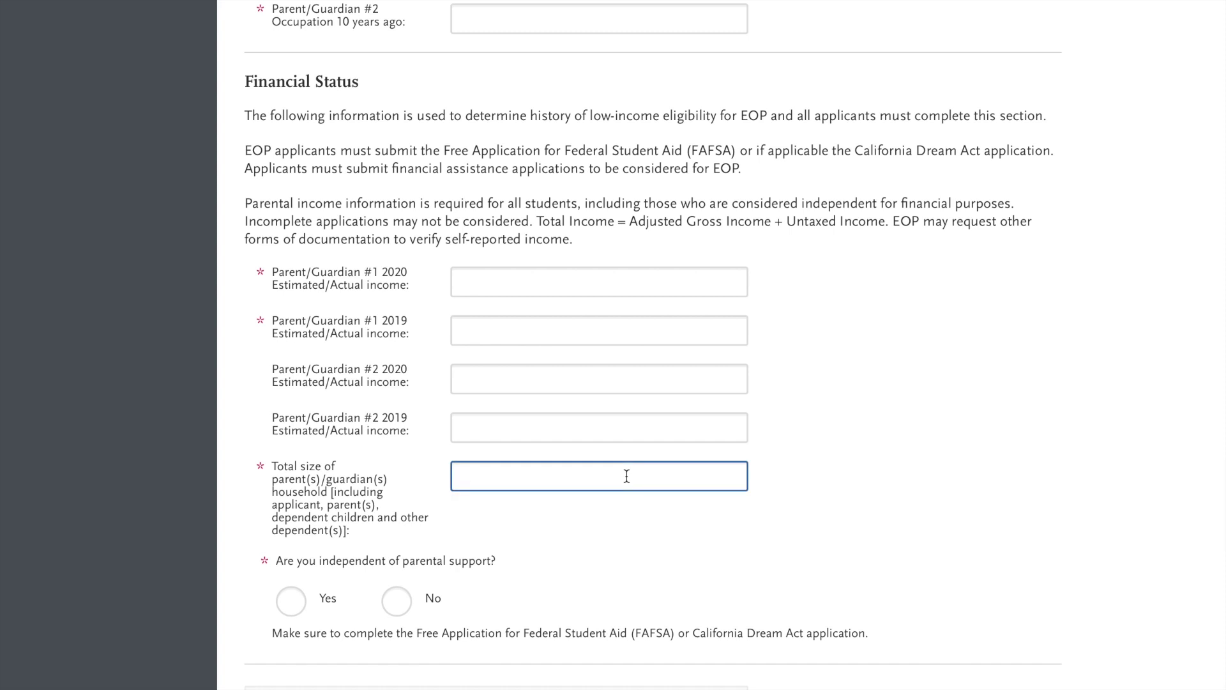
{"action": "scroll", "coordinate": [627, 476], "scroll_direction": "down", "scroll_amount": 2}
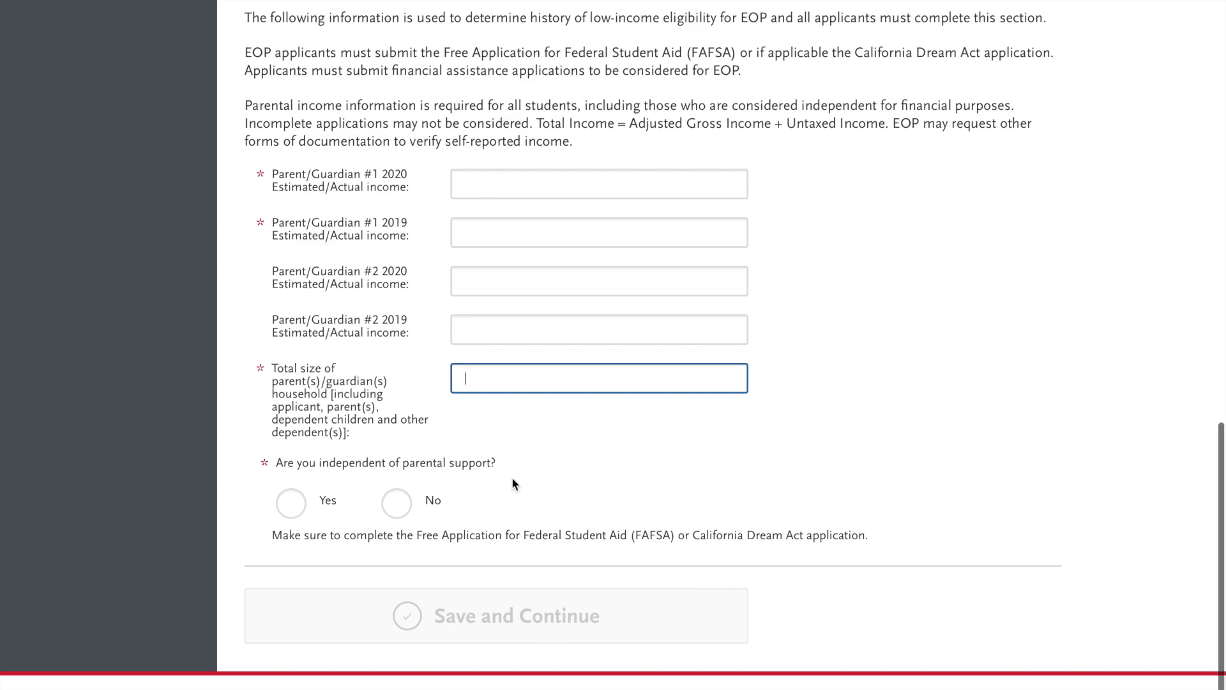
{"action": "scroll", "coordinate": [512, 483], "scroll_direction": "up", "scroll_amount": 10}
{"action": "scroll", "coordinate": [512, 477], "scroll_direction": "up", "scroll_amount": 5}
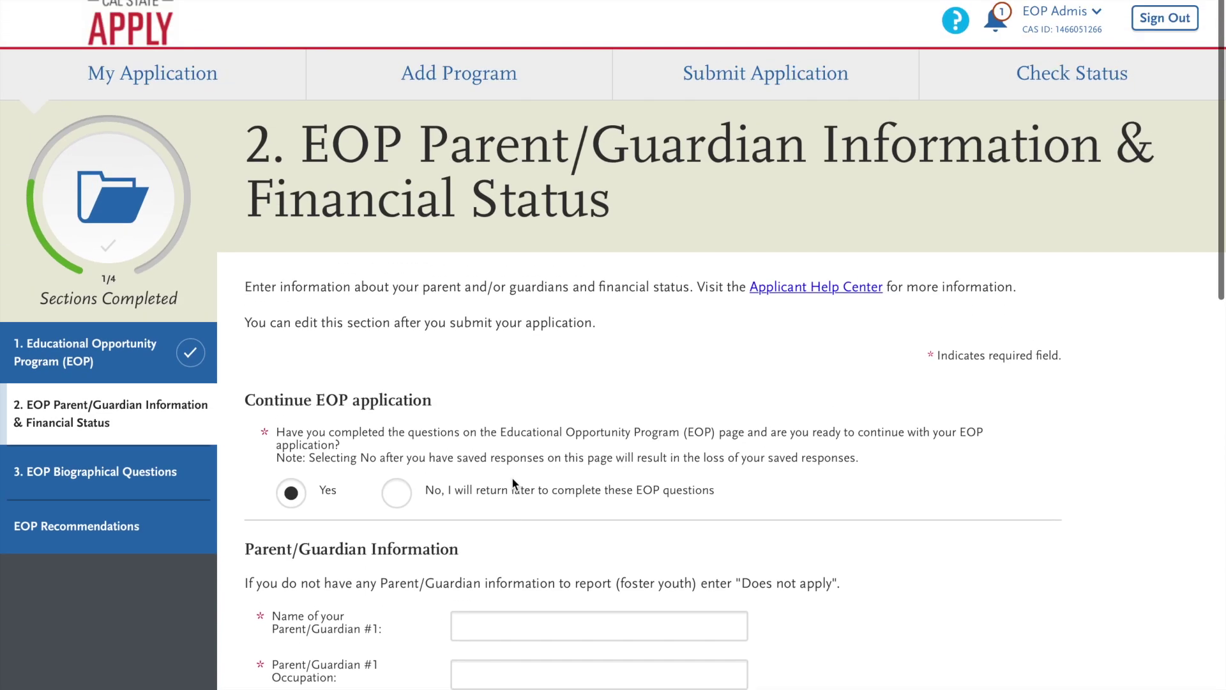
Step: Confirm continuing in EOP Biographical Questions, review its five questions, then go to EOP Recommendations
{"action": "left_click", "coordinate": [162, 474]}
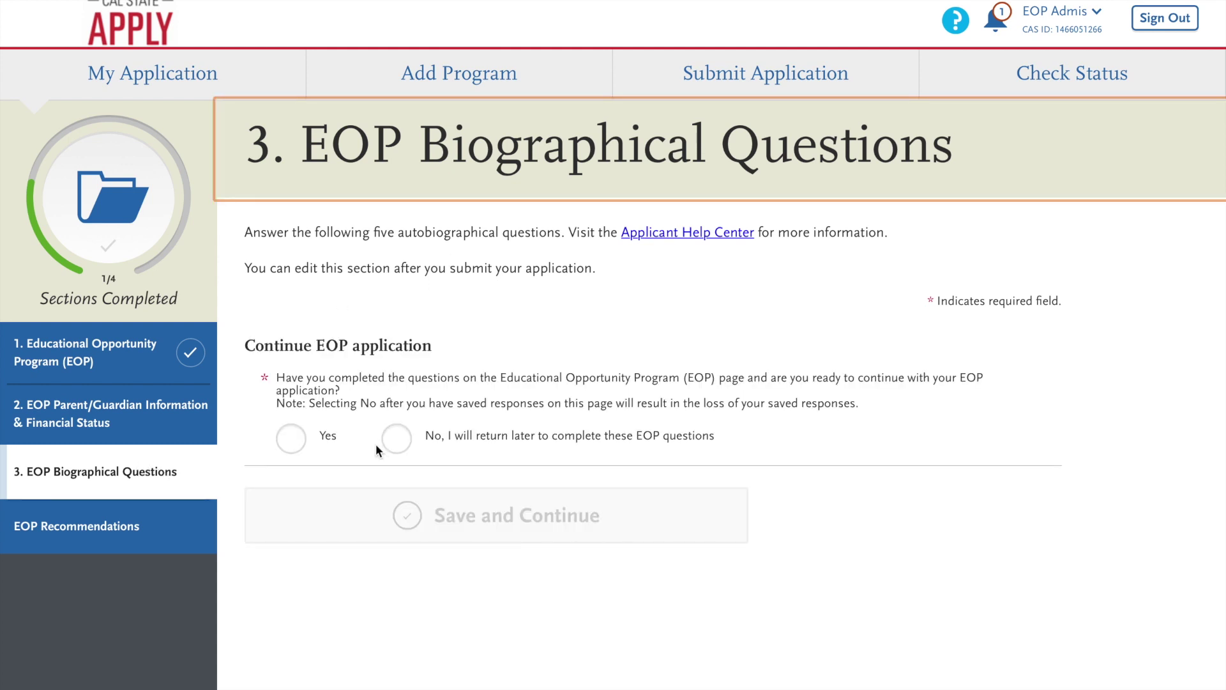
{"action": "left_click", "coordinate": [292, 439]}
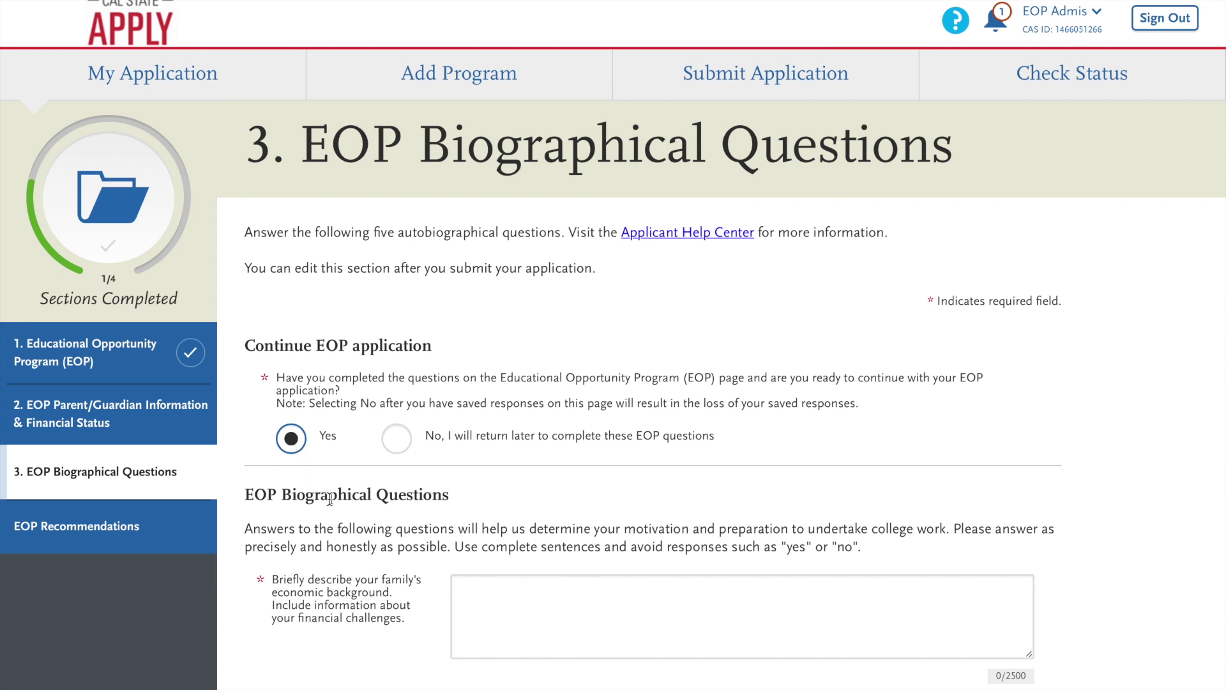
{"action": "scroll", "coordinate": [330, 500], "scroll_direction": "down", "scroll_amount": 2}
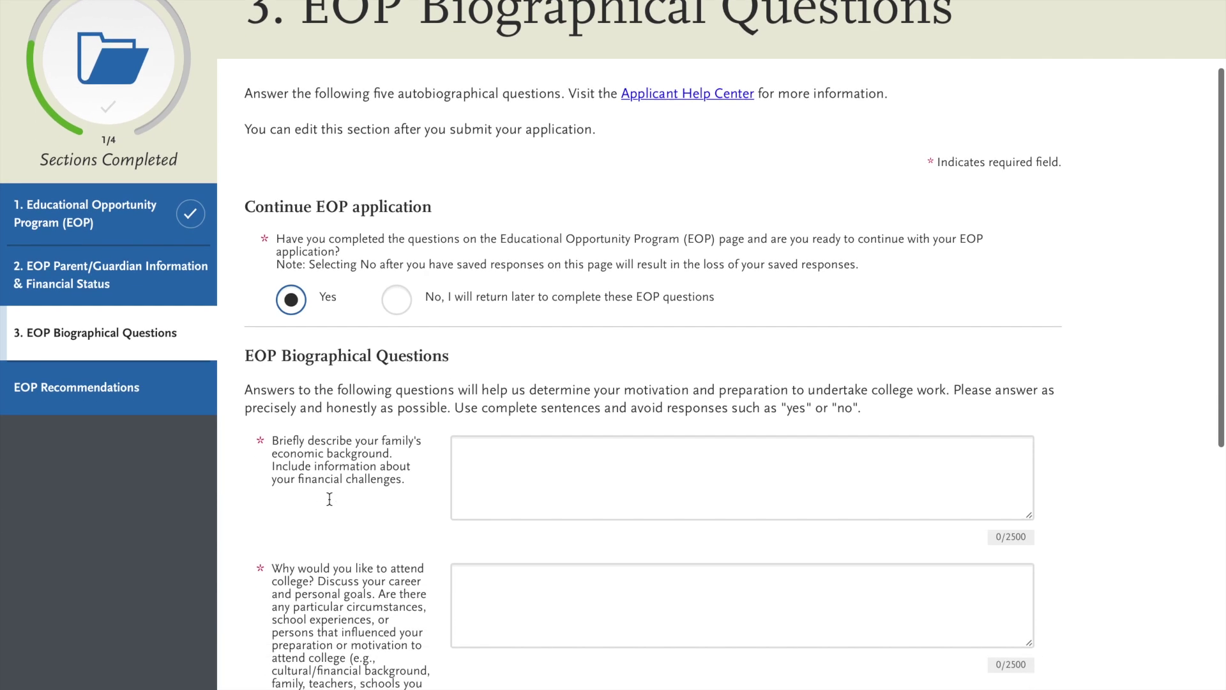
{"action": "scroll", "coordinate": [330, 501], "scroll_direction": "down", "scroll_amount": 2}
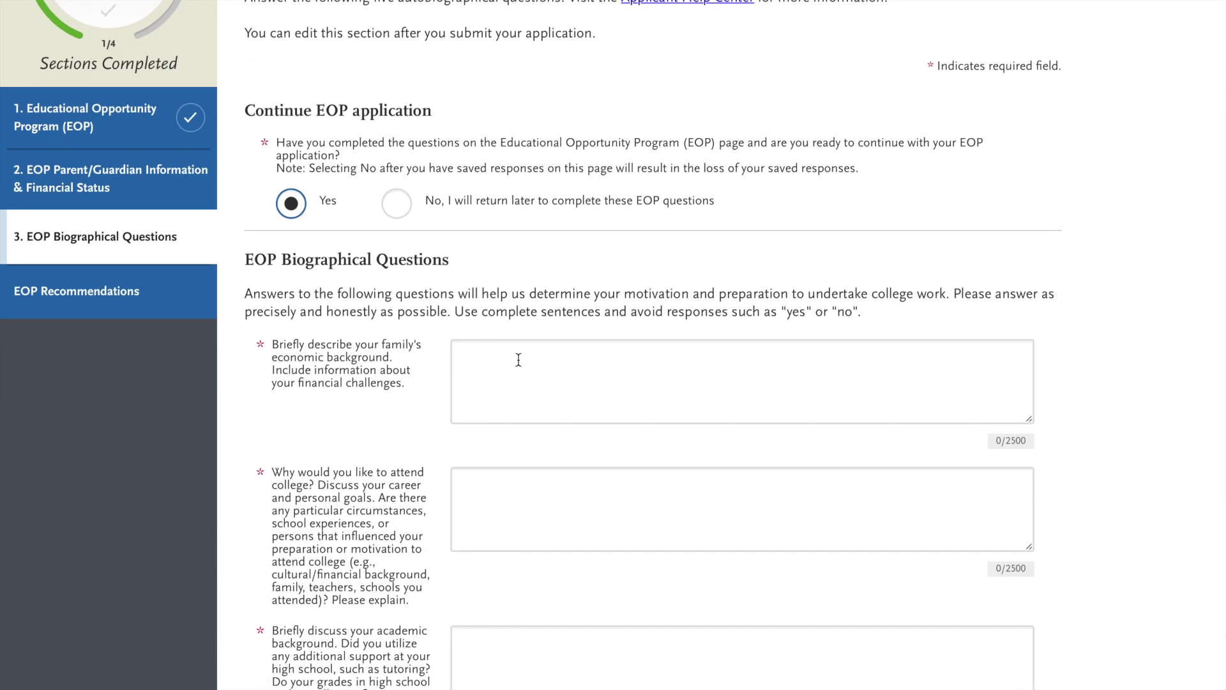
{"action": "scroll", "coordinate": [524, 367], "scroll_direction": "down", "scroll_amount": 5}
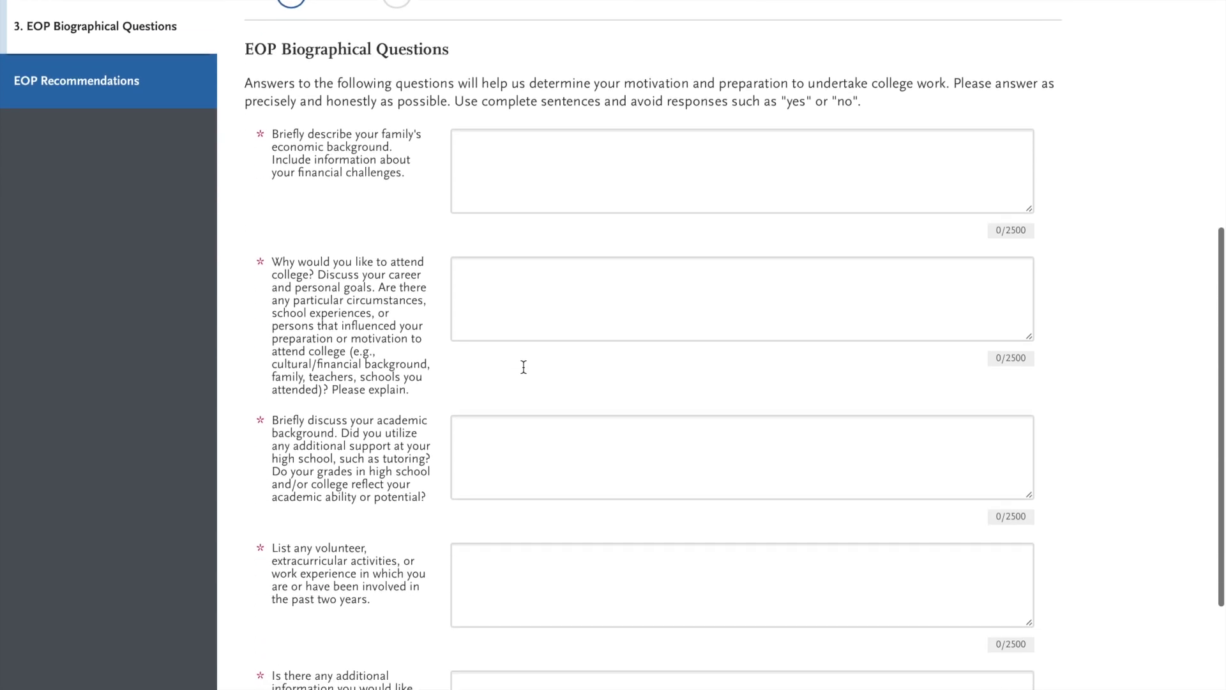
{"action": "scroll", "coordinate": [523, 367], "scroll_direction": "down", "scroll_amount": 2}
{"action": "scroll", "coordinate": [524, 368], "scroll_direction": "up", "scroll_amount": 3}
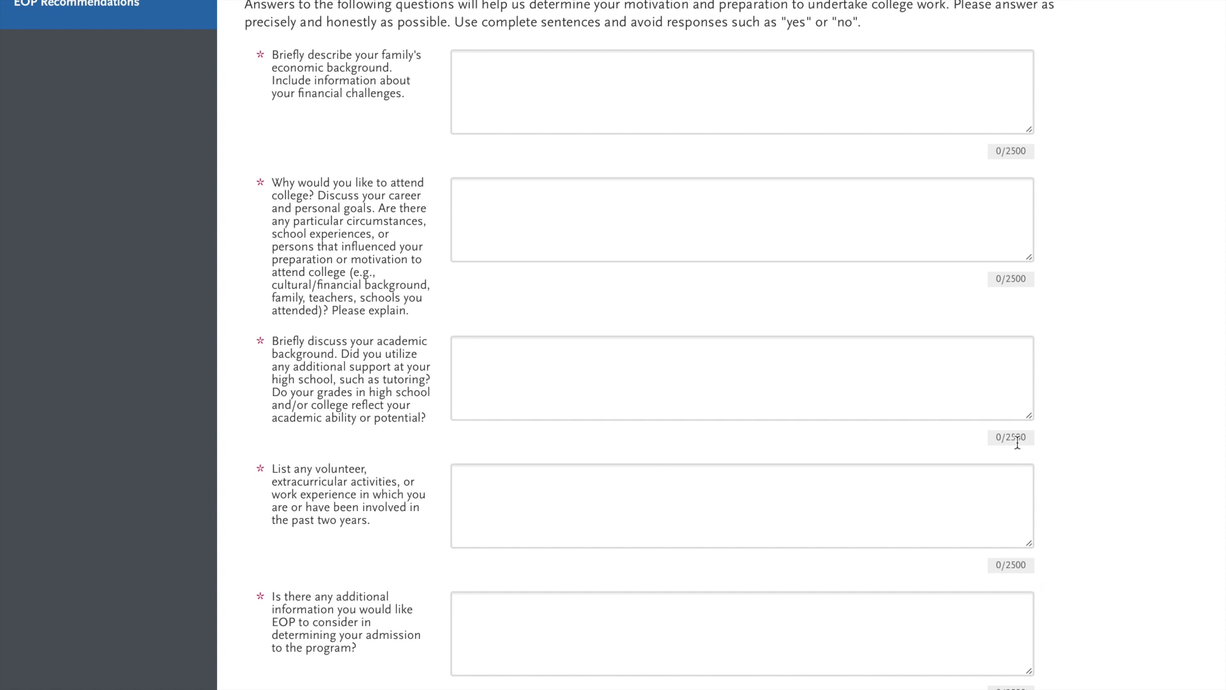
{"action": "scroll", "coordinate": [1033, 443], "scroll_direction": "down", "scroll_amount": 3}
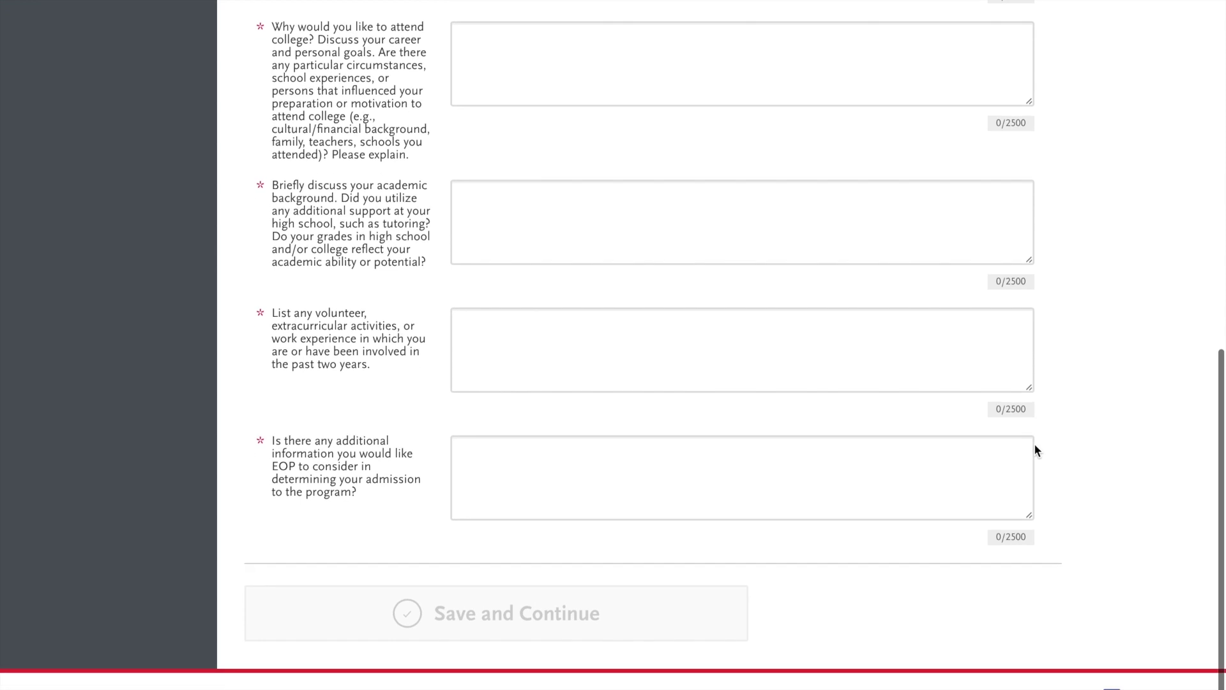
{"action": "scroll", "coordinate": [1033, 443], "scroll_direction": "up", "scroll_amount": 7}
{"action": "scroll", "coordinate": [1035, 444], "scroll_direction": "up", "scroll_amount": 2}
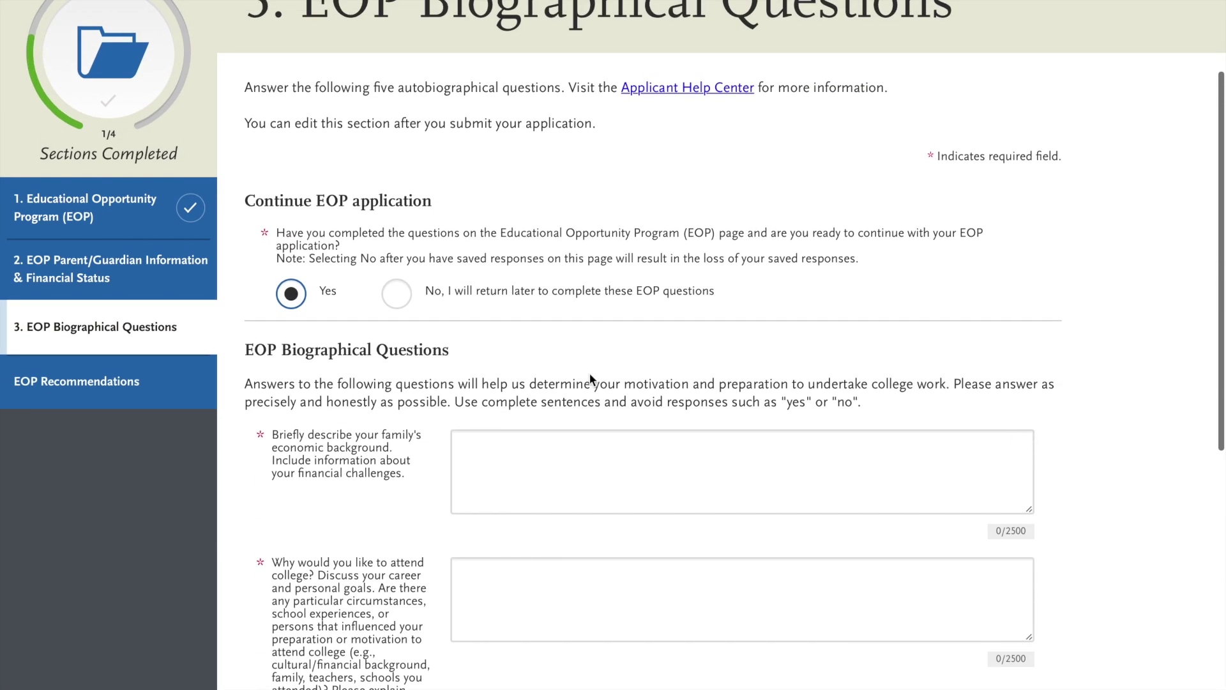
{"action": "left_click", "coordinate": [164, 401]}
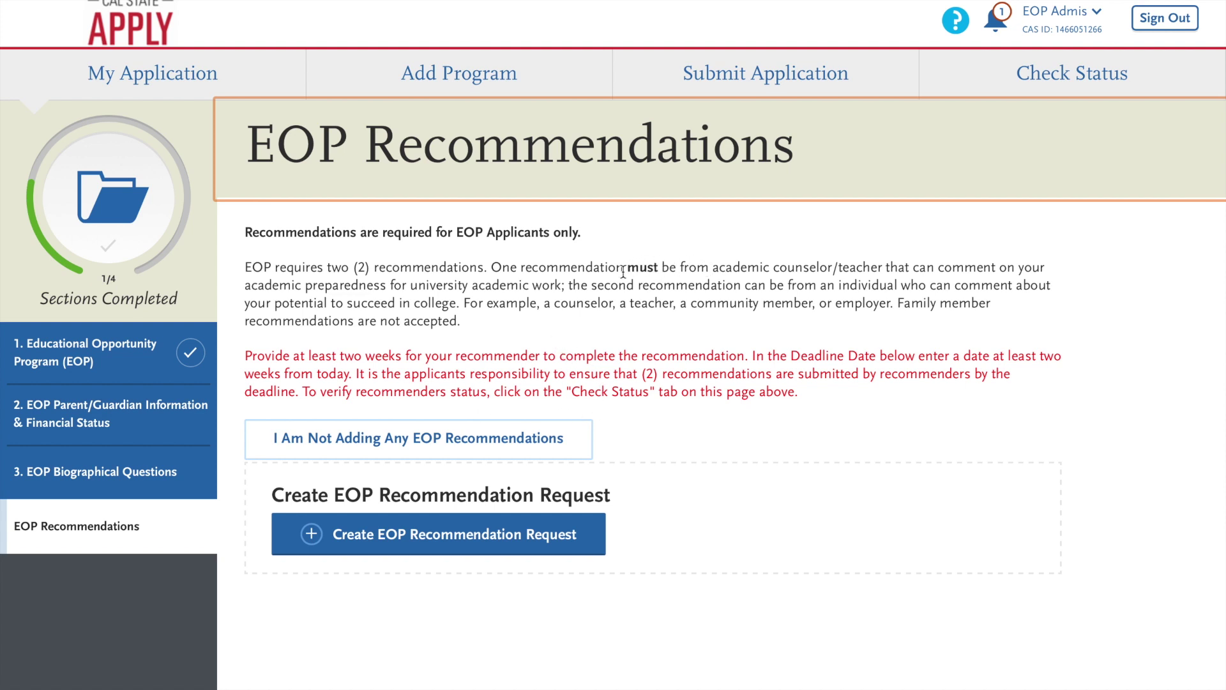
{"action": "left_click_drag", "start_coordinate": [626, 267], "coordinate": [882, 268]}
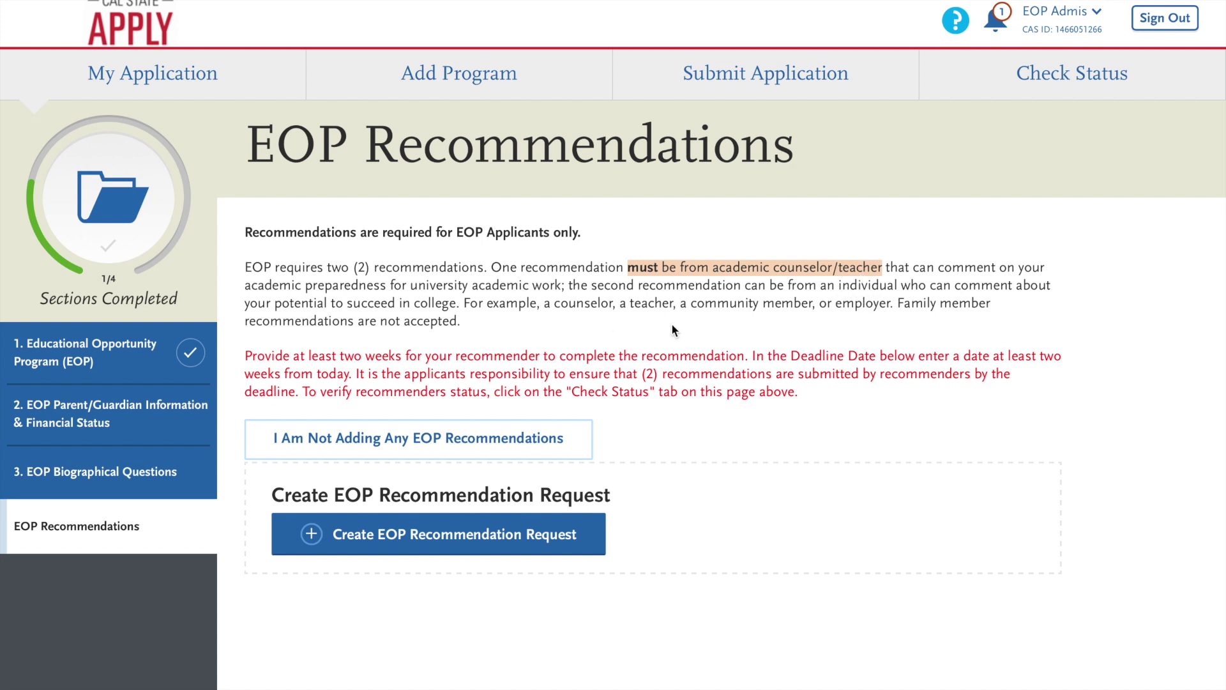
{"action": "left_click", "coordinate": [606, 334]}
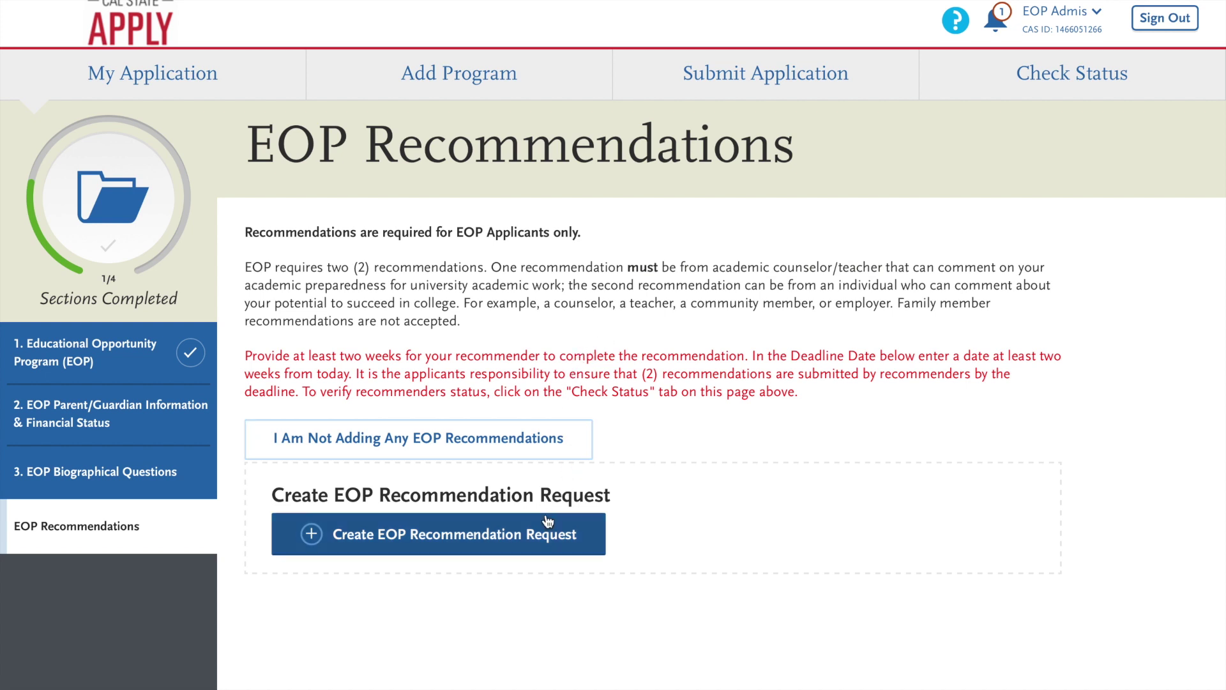
Step: Create an EOP recommendation request, review its blank form down to Save, then return to the EOP section
{"action": "left_click", "coordinate": [543, 543]}
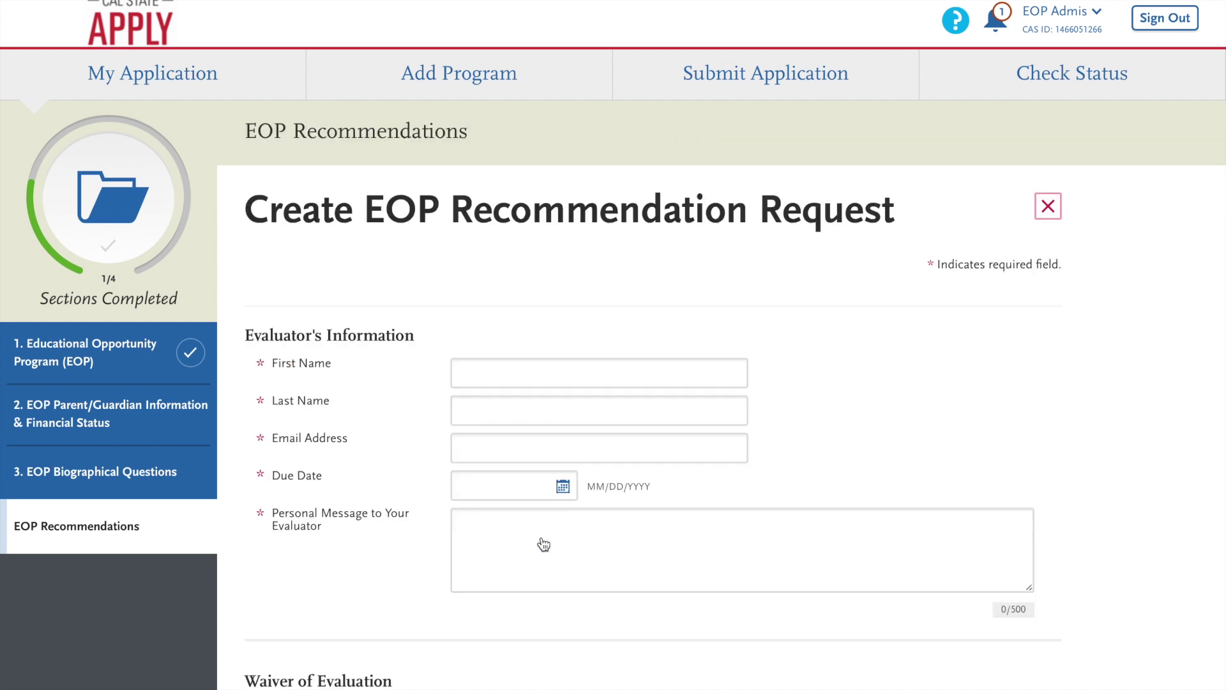
{"action": "scroll", "coordinate": [817, 423], "scroll_direction": "down", "scroll_amount": 1}
{"action": "scroll", "coordinate": [817, 430], "scroll_direction": "down", "scroll_amount": 1}
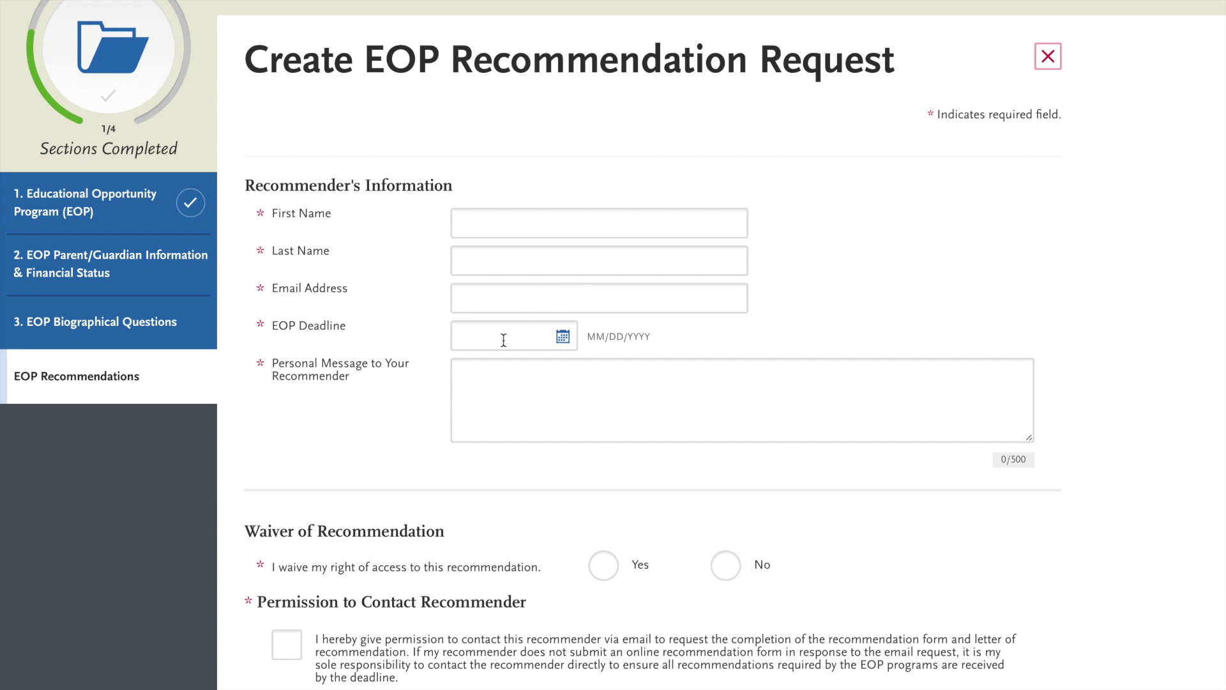
{"action": "scroll", "coordinate": [527, 382], "scroll_direction": "down", "scroll_amount": 3}
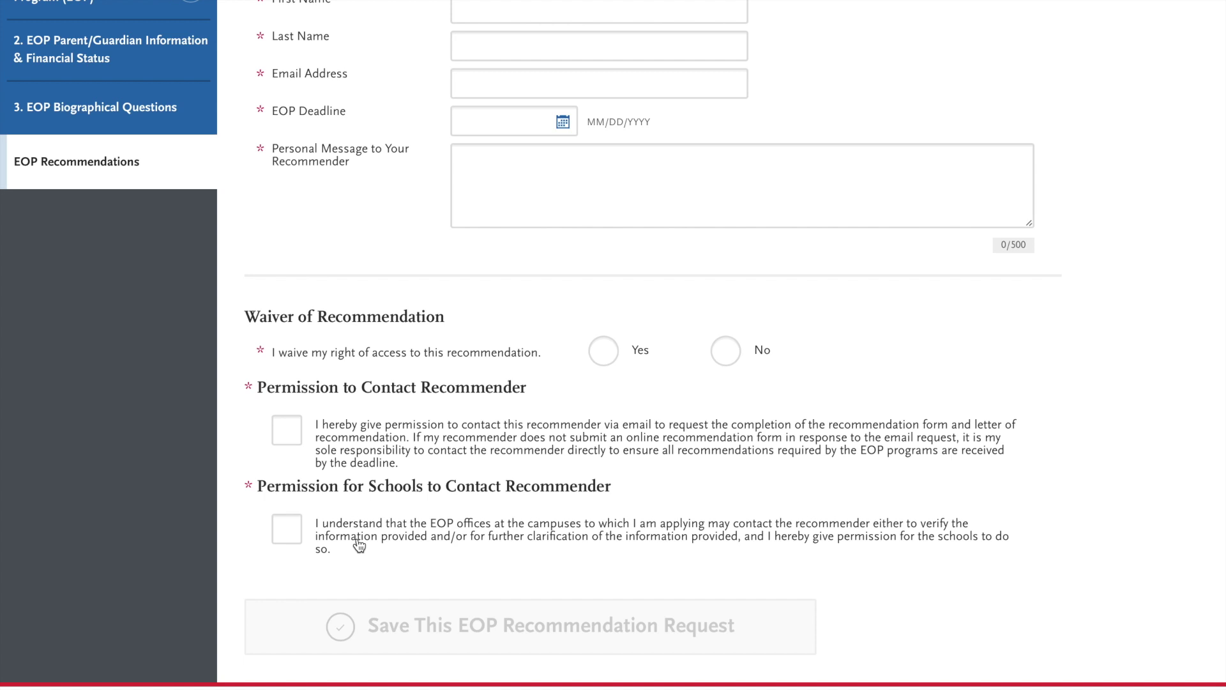
{"action": "scroll", "coordinate": [358, 544], "scroll_direction": "up", "scroll_amount": 5}
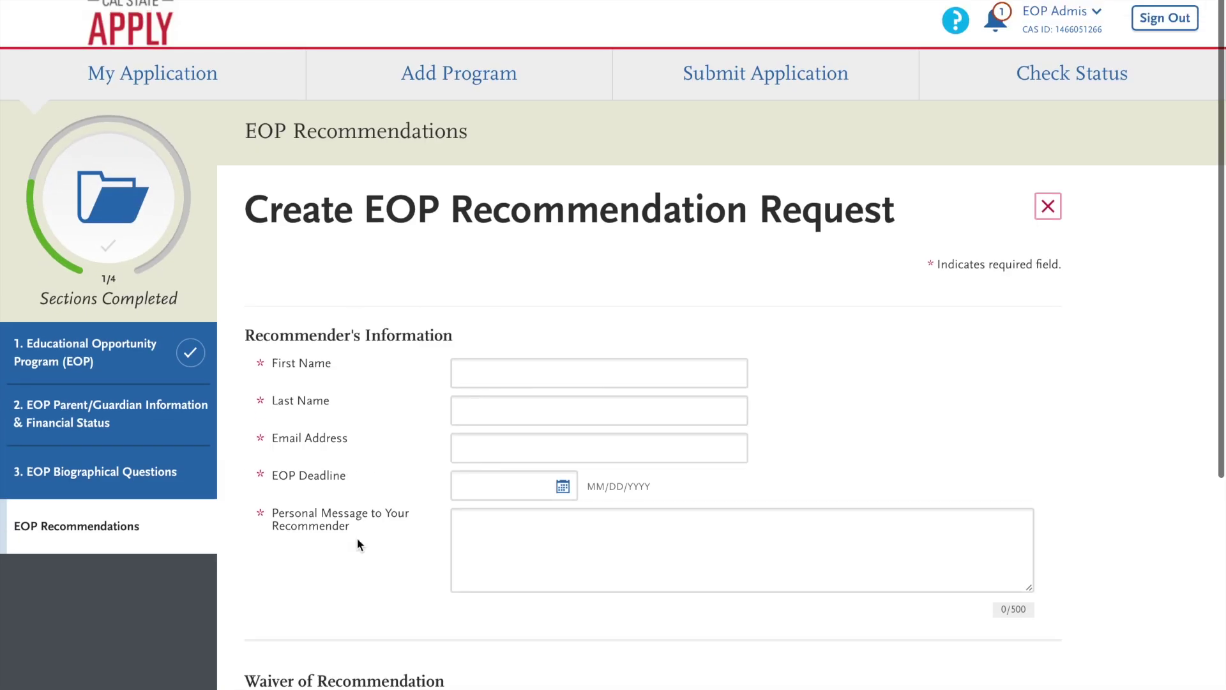
{"action": "left_click", "coordinate": [126, 373]}
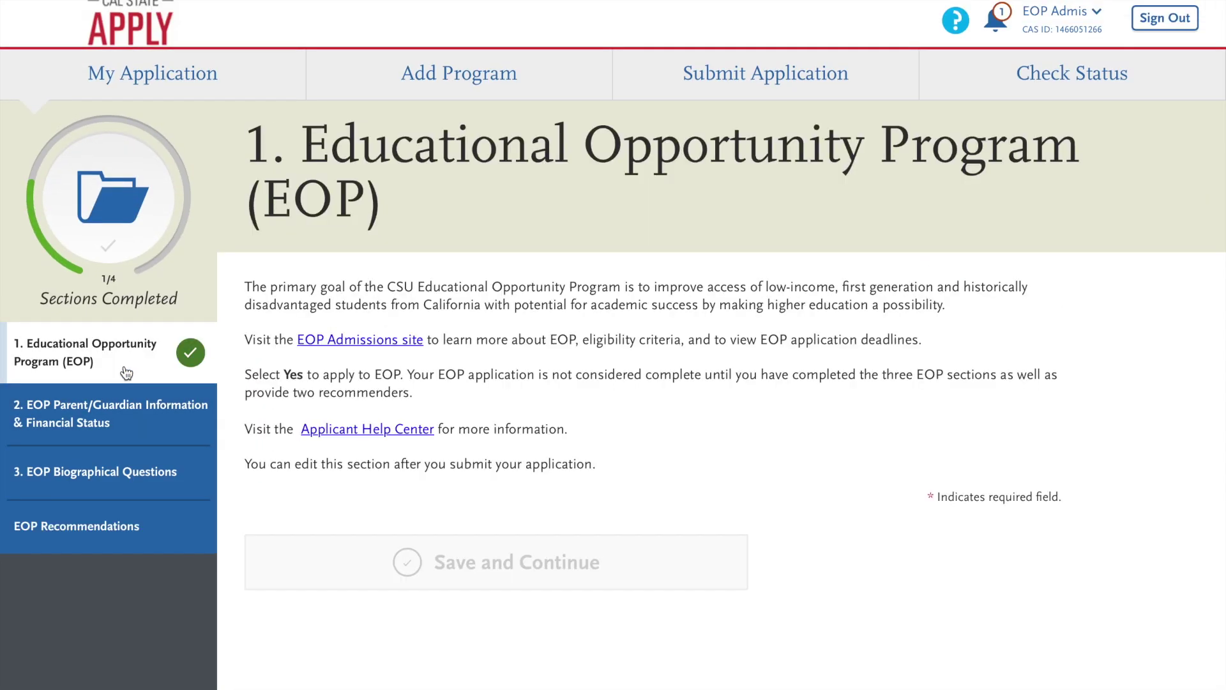
Step: Go to the My Application dashboard showing Personal Information 0/8 and Academic History 0/7
{"action": "left_click", "coordinate": [185, 81]}
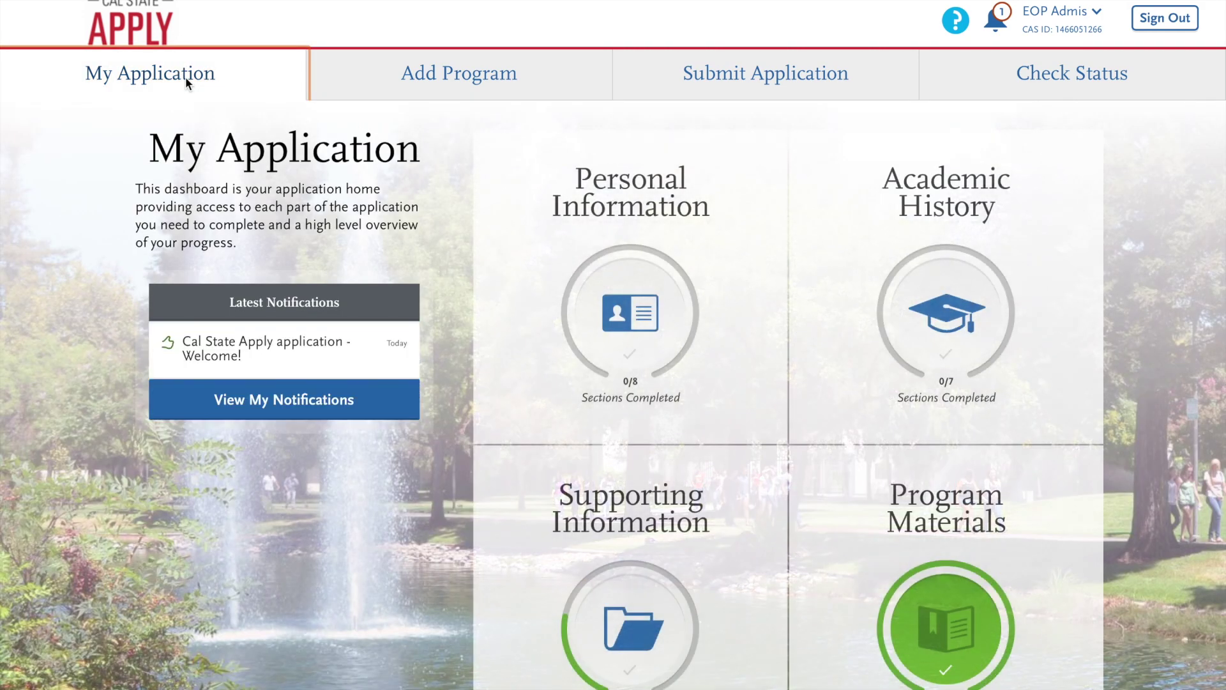